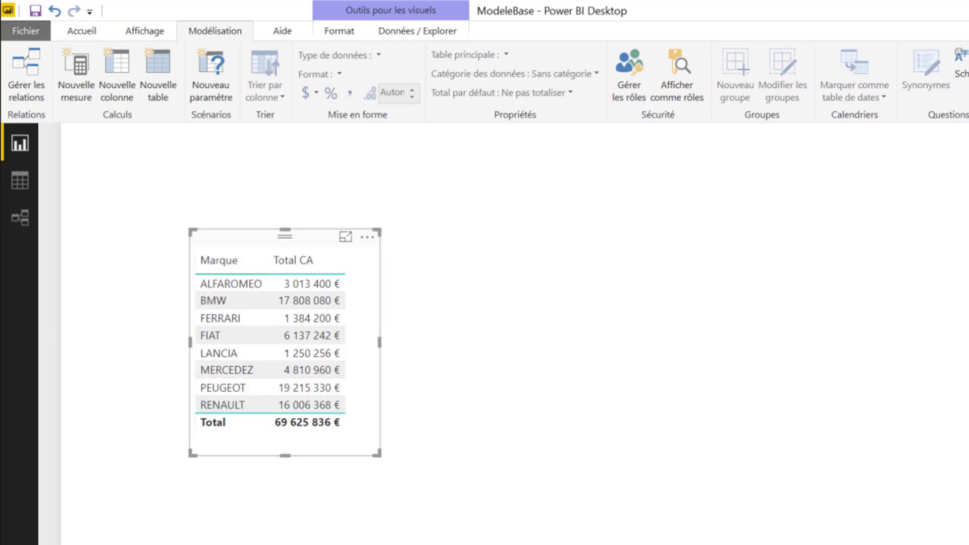
- Examine the Marques data table in the model and the brand logo images in the Marques folder in File Explorer
{"action": "left_click", "coordinate": [25, 182]}
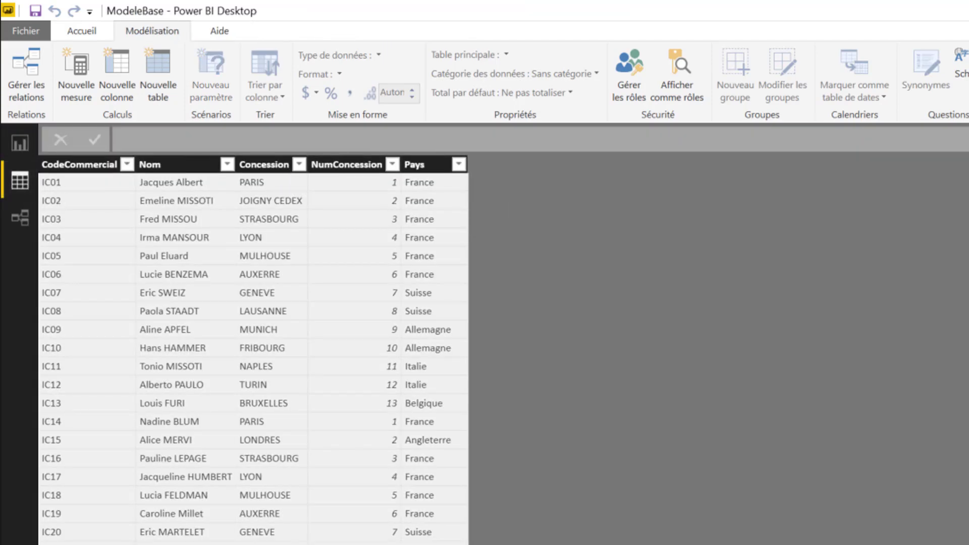
{"action": "left_click", "coordinate": [966, 252]}
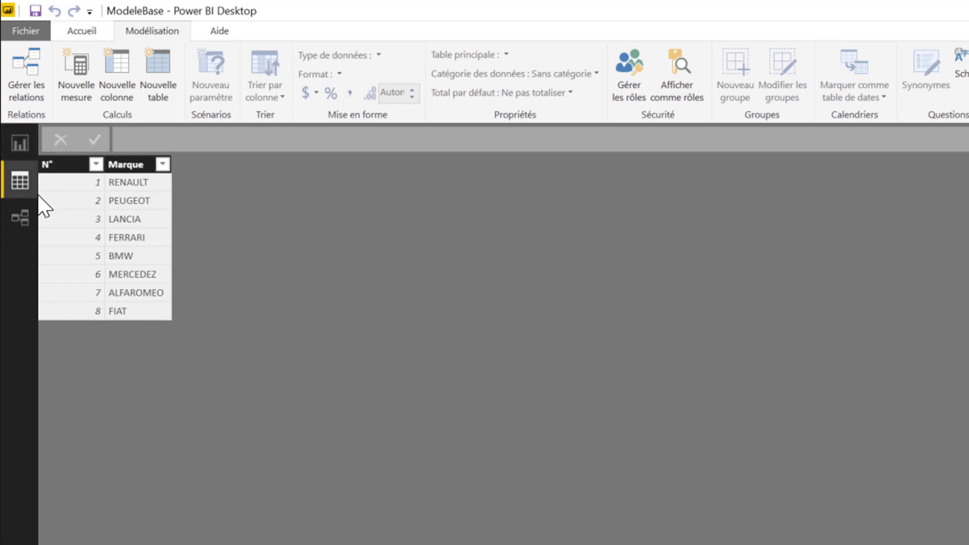
{"action": "left_click", "coordinate": [22, 139]}
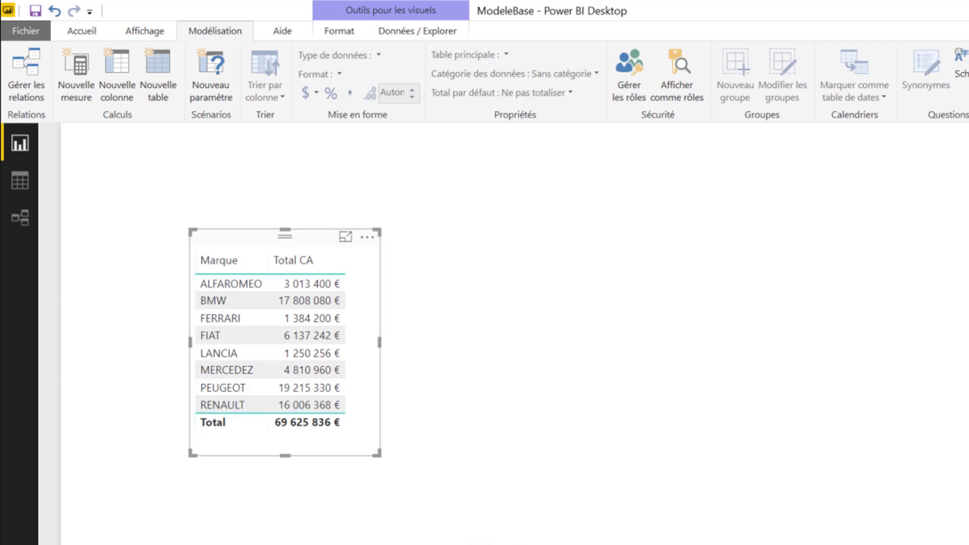
{"action": "left_click", "coordinate": [481, 544]}
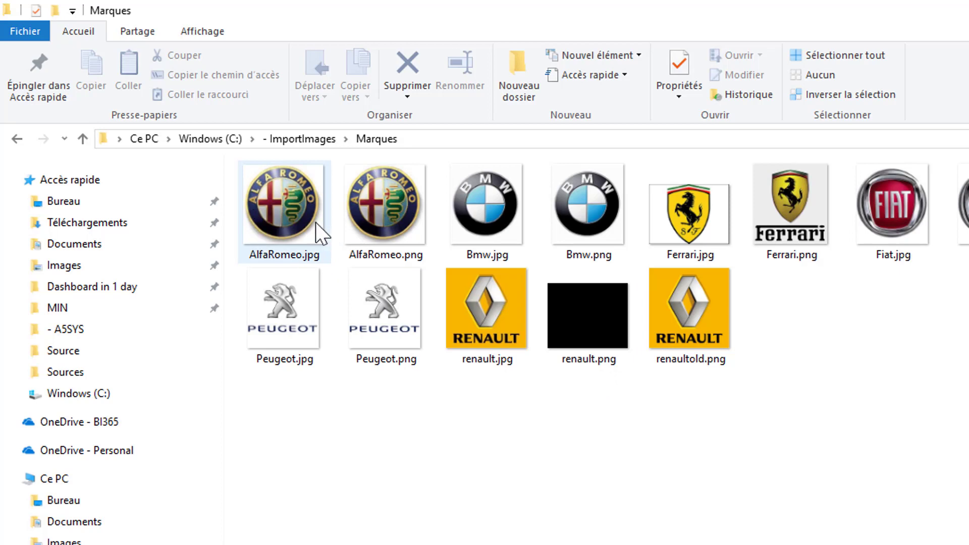
{"action": "mouse_move", "coordinate": [318, 221]}
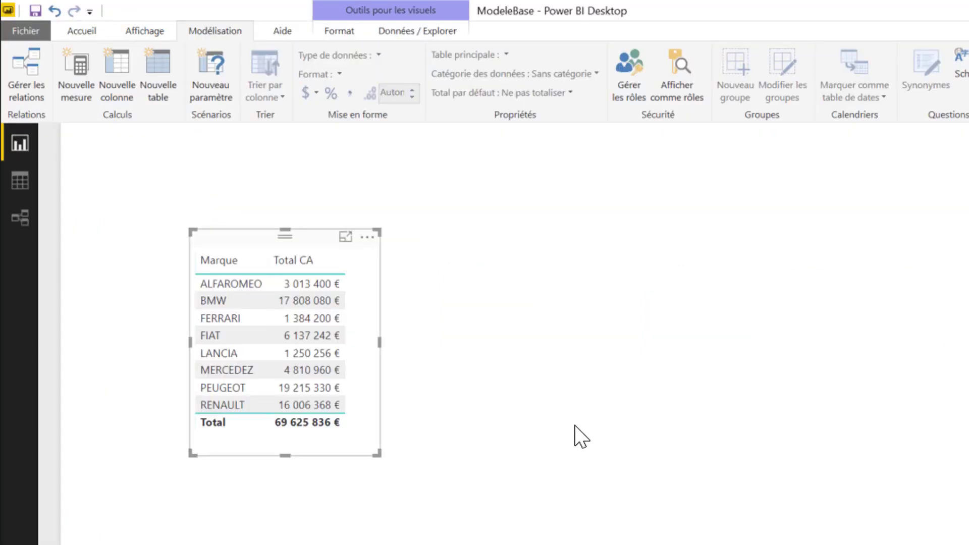
- Return to Power BI Desktop and connect to a new data source of type Dossier
{"action": "left_click", "coordinate": [86, 34]}
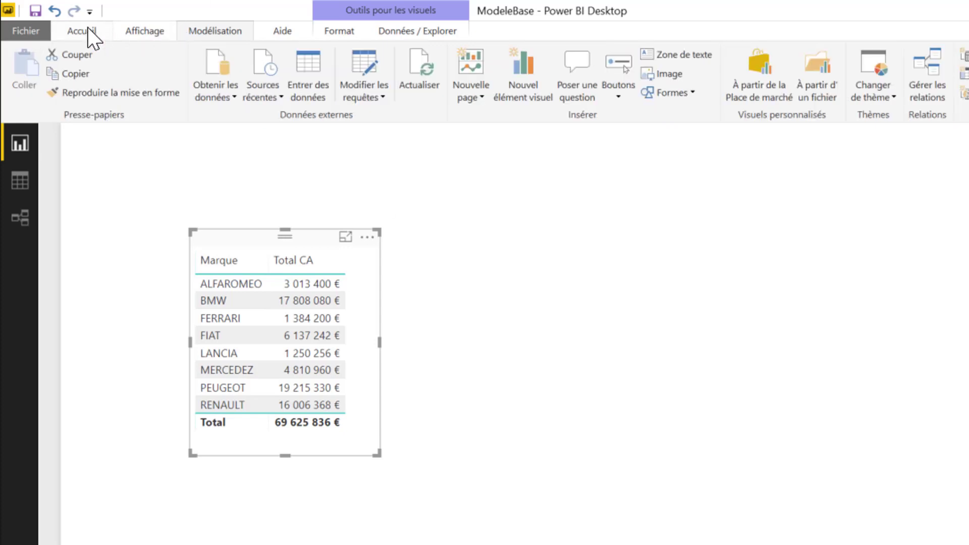
{"action": "left_click", "coordinate": [229, 97]}
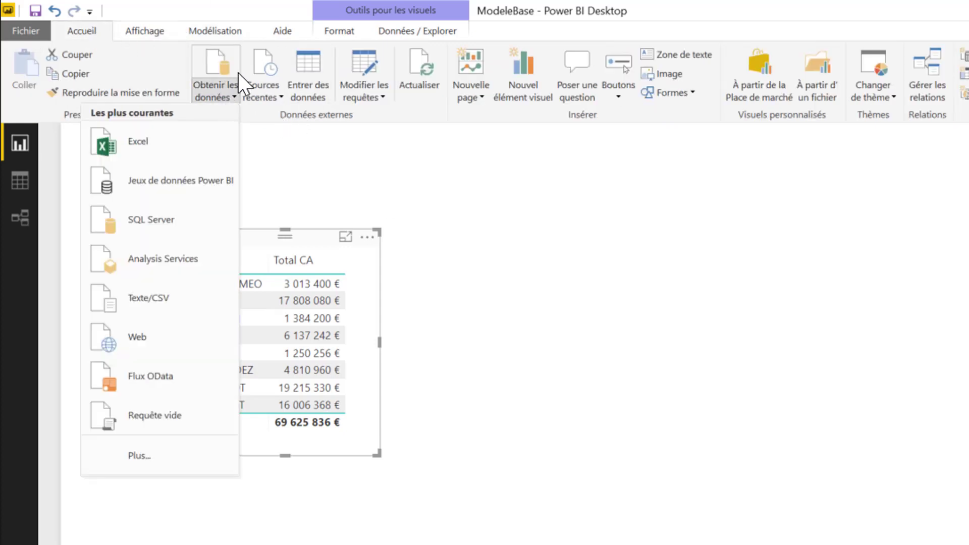
{"action": "left_click", "coordinate": [144, 459]}
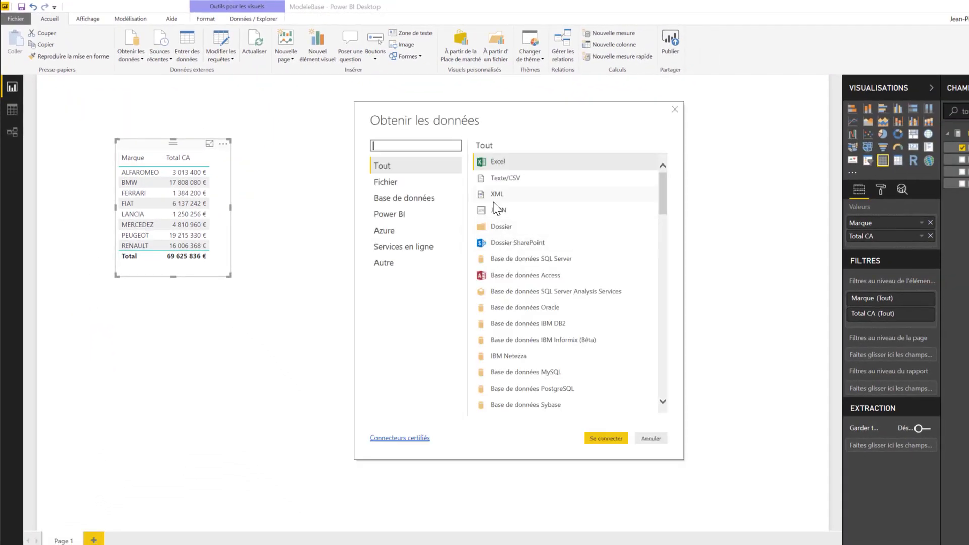
{"action": "left_click", "coordinate": [502, 226]}
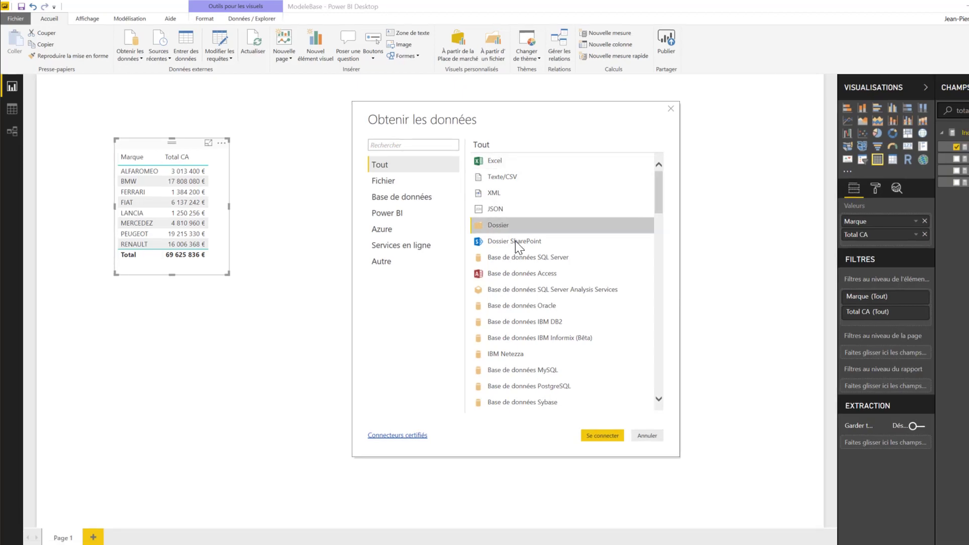
{"action": "left_click", "coordinate": [602, 435]}
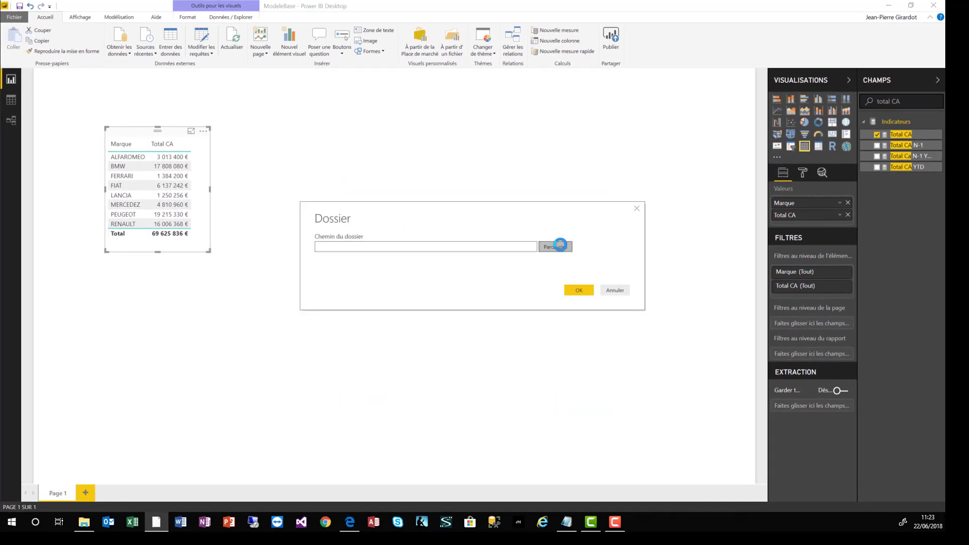
- Set the source folder to C:\- ImportImages\Marques and open its file list for editing in Power Query
{"action": "left_click", "coordinate": [558, 246]}
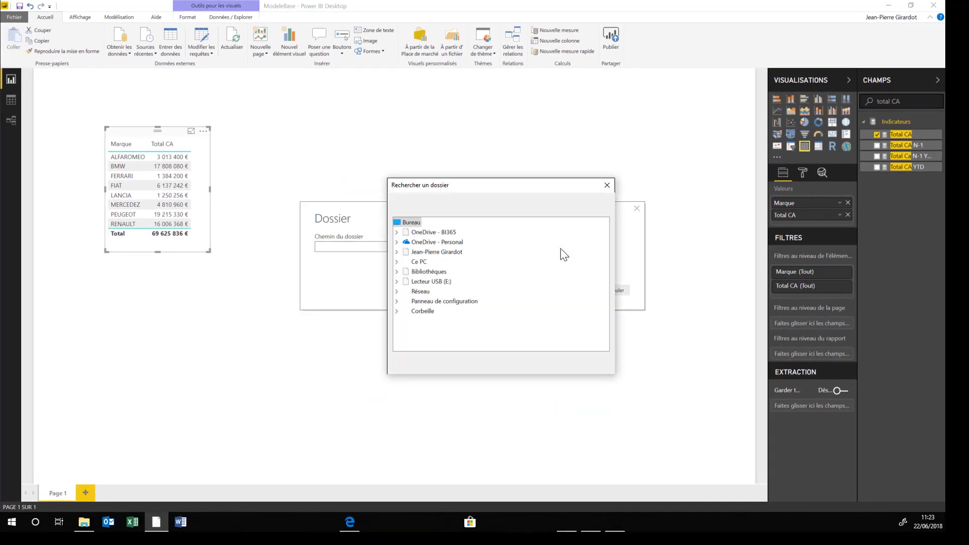
{"action": "left_click", "coordinate": [397, 262]}
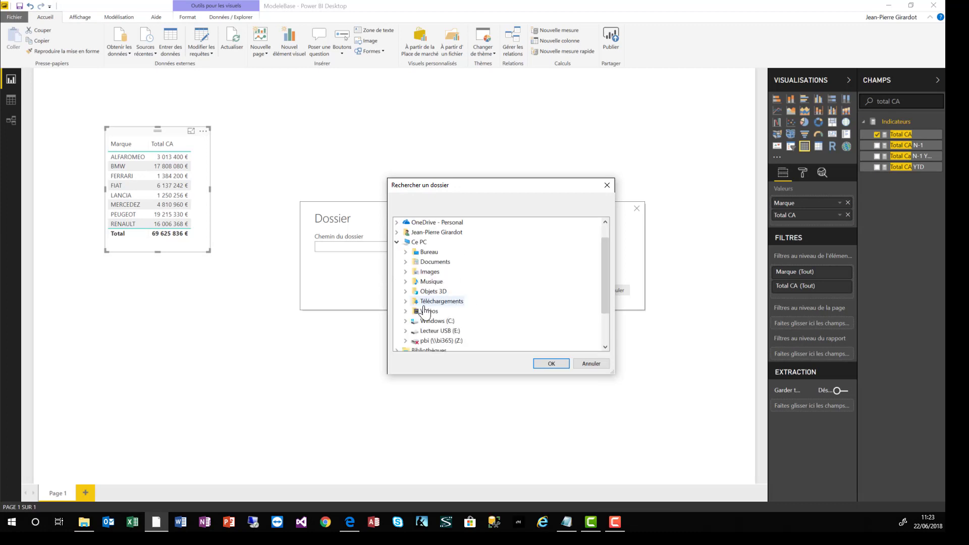
{"action": "double_click", "coordinate": [432, 322]}
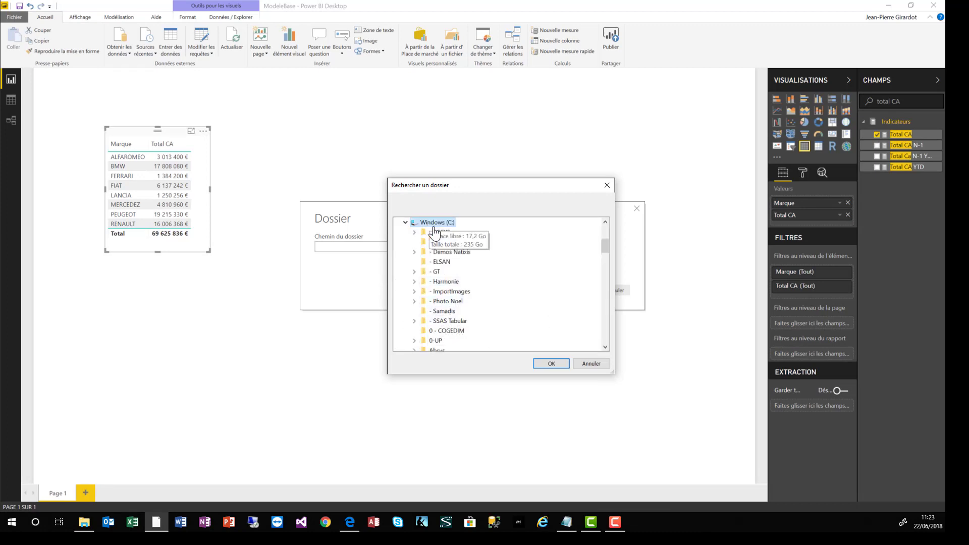
{"action": "double_click", "coordinate": [457, 291]}
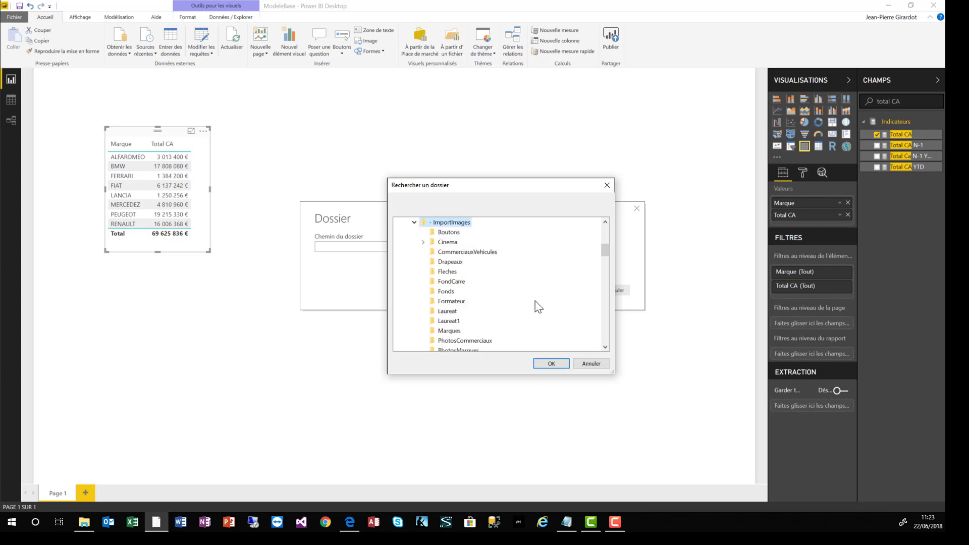
{"action": "scroll", "coordinate": [525, 310], "scroll_direction": "down", "scroll_amount": 1}
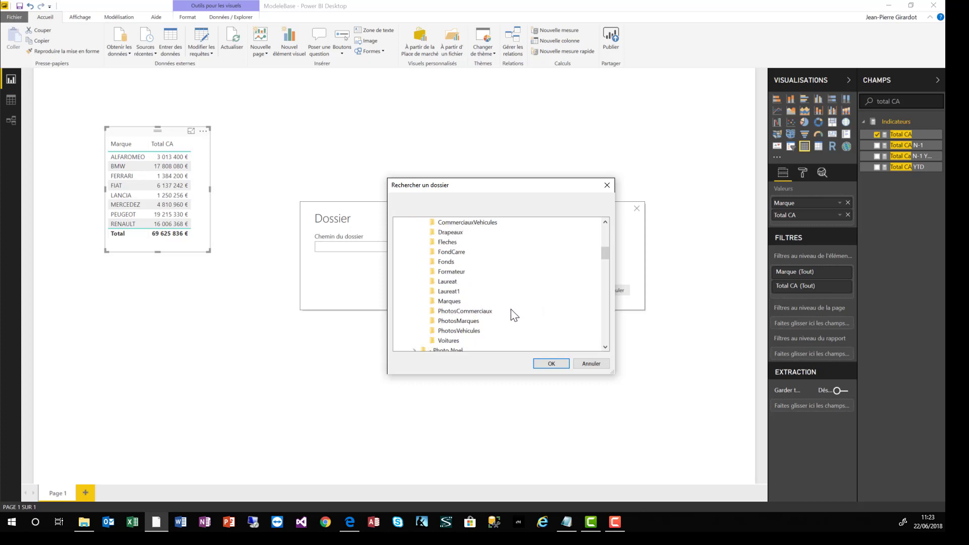
{"action": "left_click", "coordinate": [449, 302]}
{"action": "left_click", "coordinate": [551, 363]}
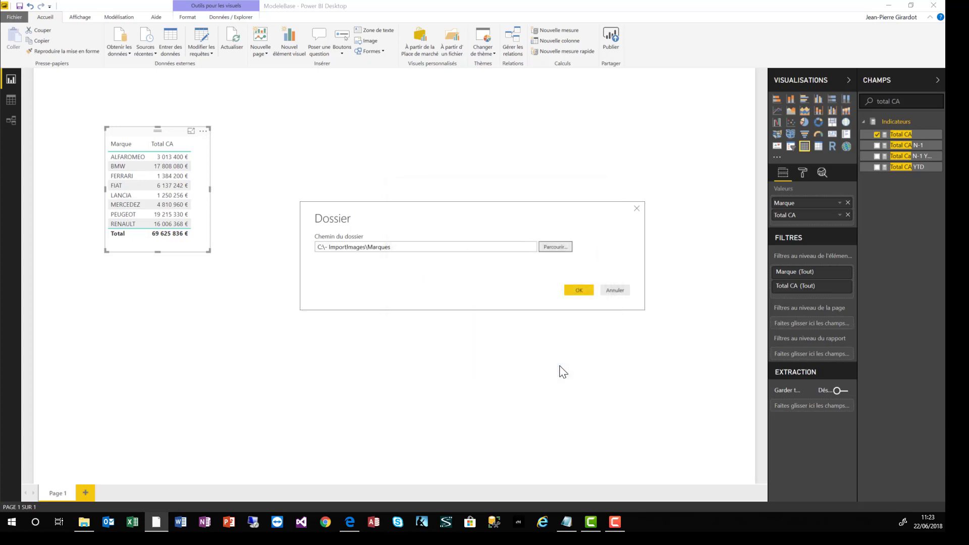
{"action": "left_click", "coordinate": [578, 289]}
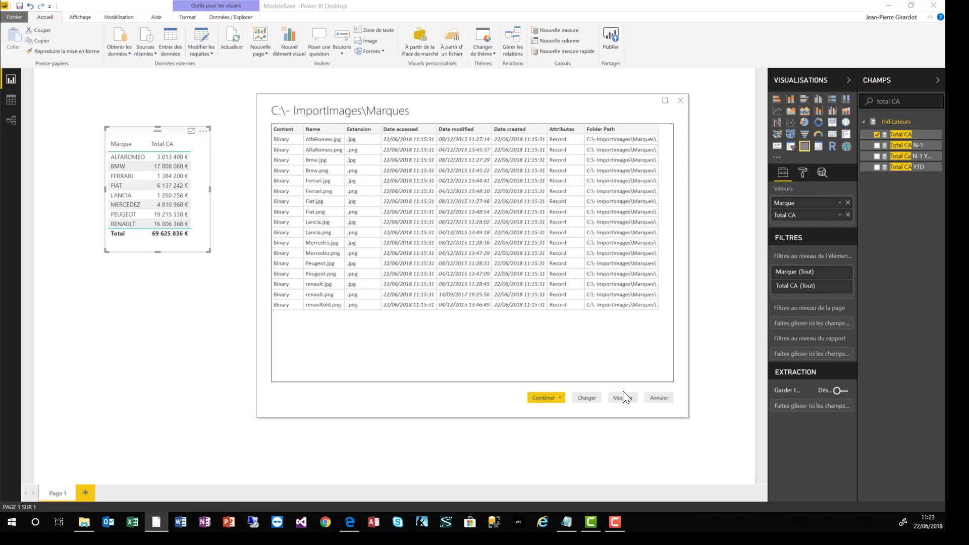
{"action": "left_click", "coordinate": [623, 397]}
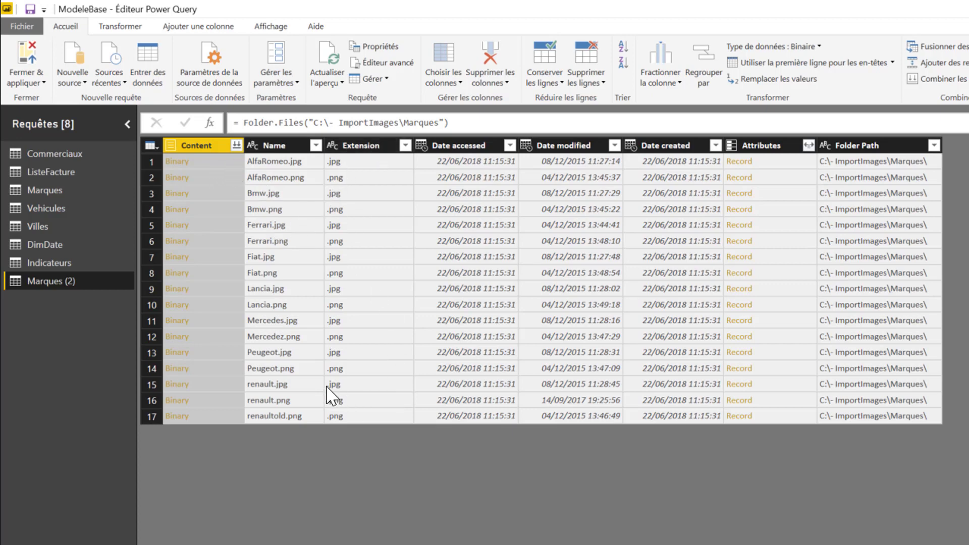
- Filter the Extension column of the Marques (2) query to keep only .jpg files
{"action": "left_click", "coordinate": [407, 147]}
{"action": "left_click", "coordinate": [405, 146]}
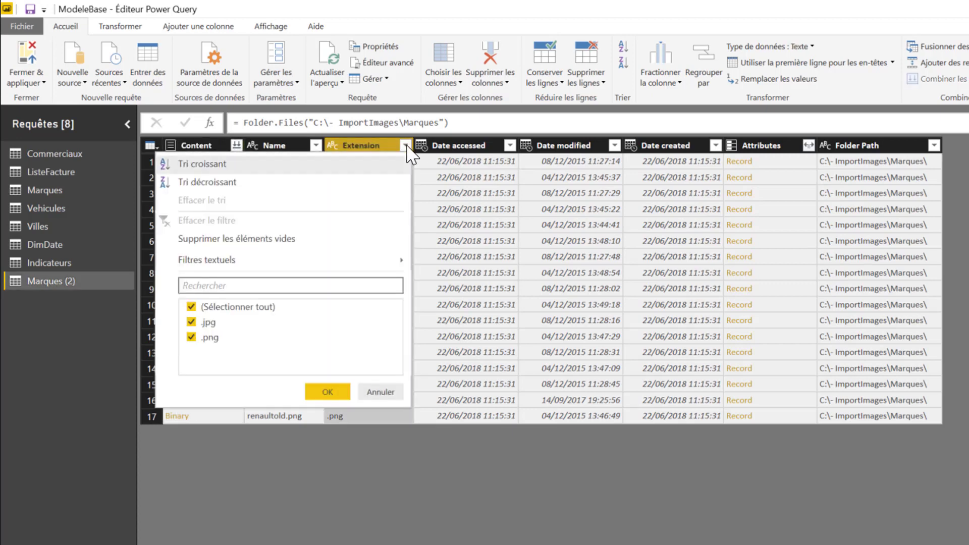
{"action": "left_click", "coordinate": [191, 337]}
{"action": "left_click", "coordinate": [334, 392]}
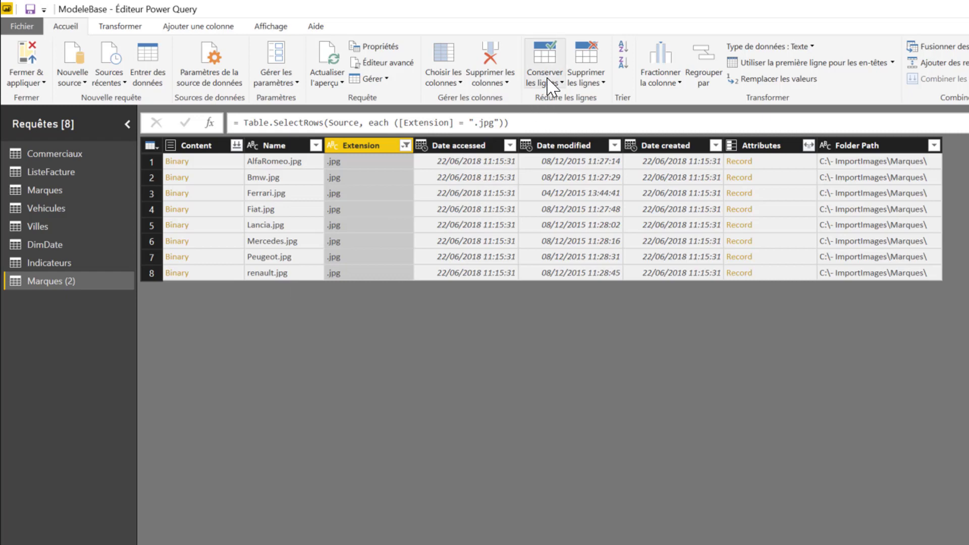
- Keep only the Content and Name columns in the Marques (2) query
{"action": "left_click", "coordinate": [456, 59]}
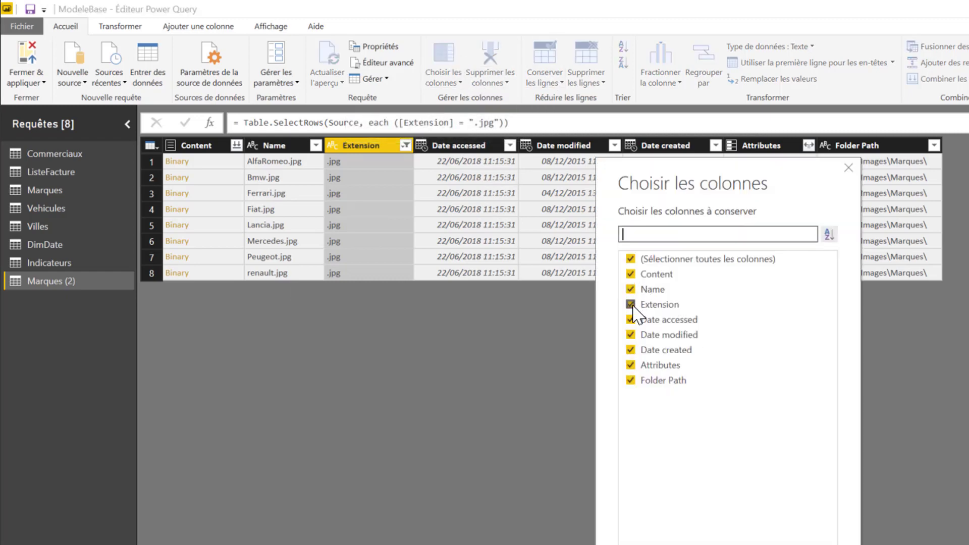
{"action": "left_click", "coordinate": [630, 259]}
{"action": "left_click", "coordinate": [630, 274]}
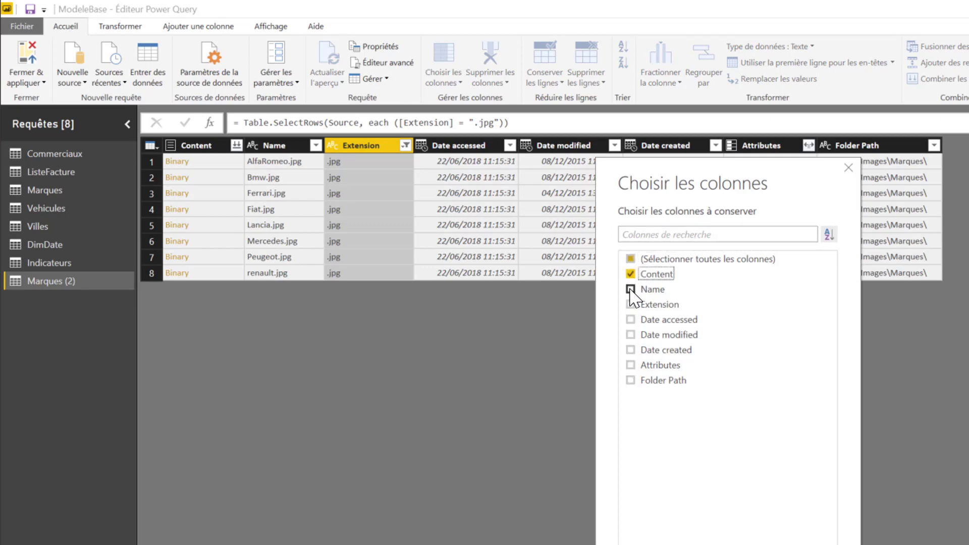
{"action": "left_click", "coordinate": [631, 289]}
{"action": "key", "text": "Return"}
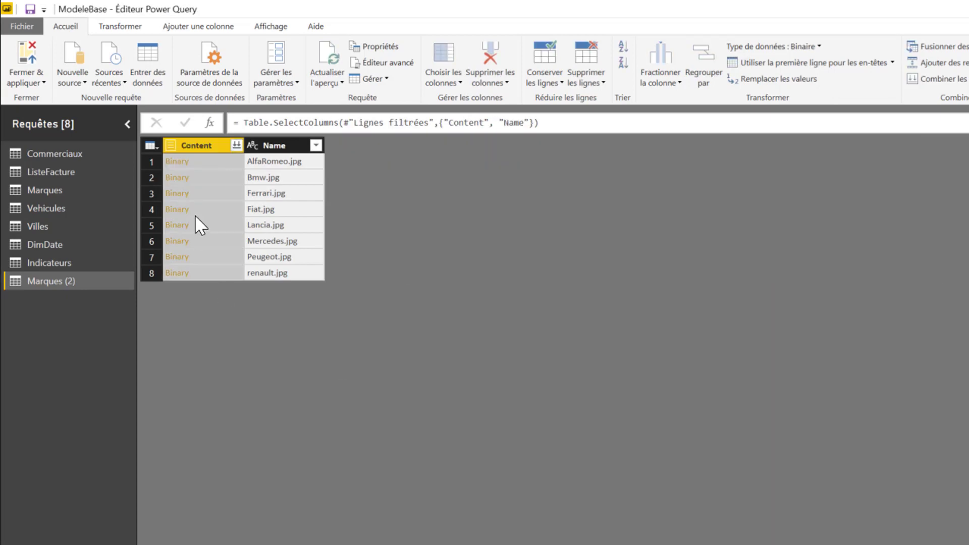
- Add a custom column with the formula "data:image/jpeg;base64, " & Binary.ToText([Content], BinaryEncoding.Base64) and set its data type to Texte
{"action": "left_click", "coordinate": [212, 26]}
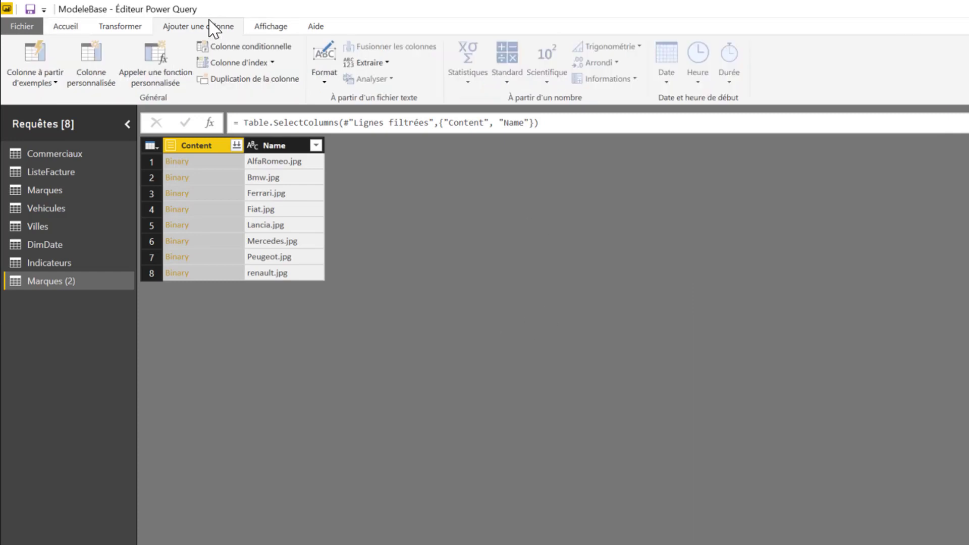
{"action": "left_click", "coordinate": [96, 63]}
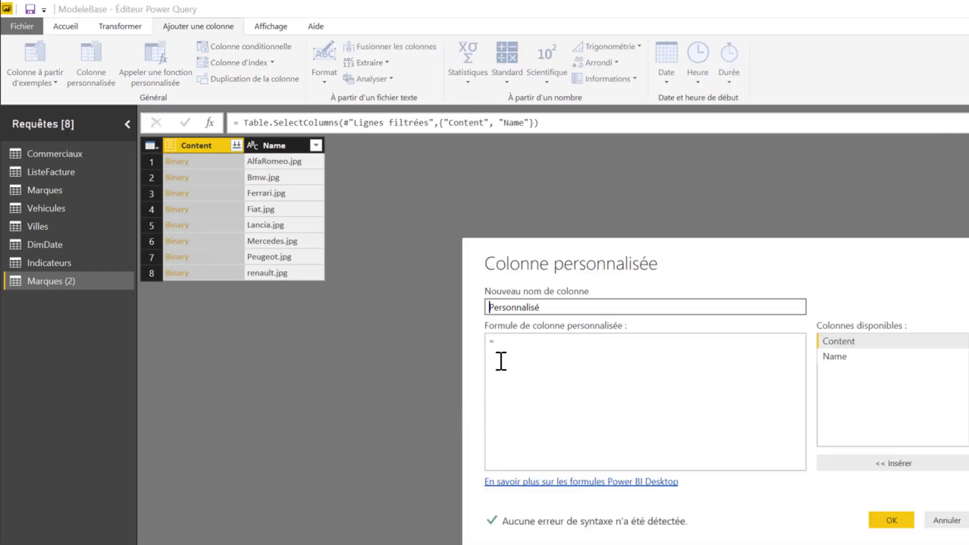
{"action": "left_click", "coordinate": [514, 344]}
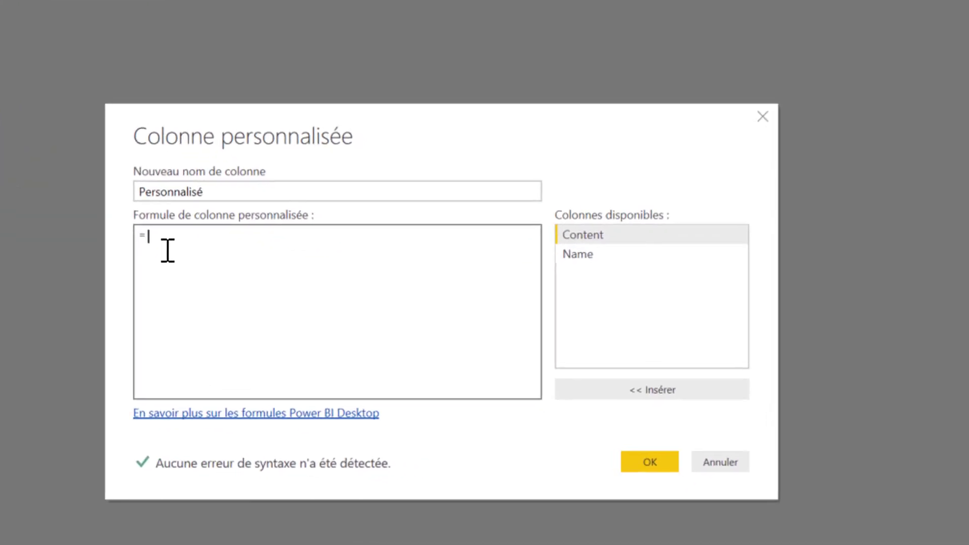
{"action": "type", "text": "\"data:image/jpeg;base64, \" & Binary.ToText([Content], BinaryEncoding.Base64)"}
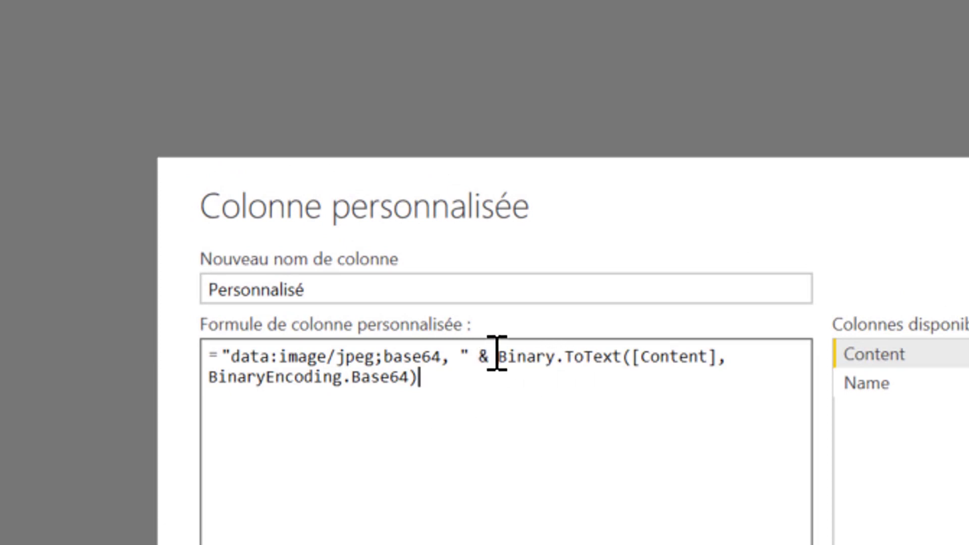
{"action": "left_click_drag", "start_coordinate": [498, 356], "coordinate": [628, 365]}
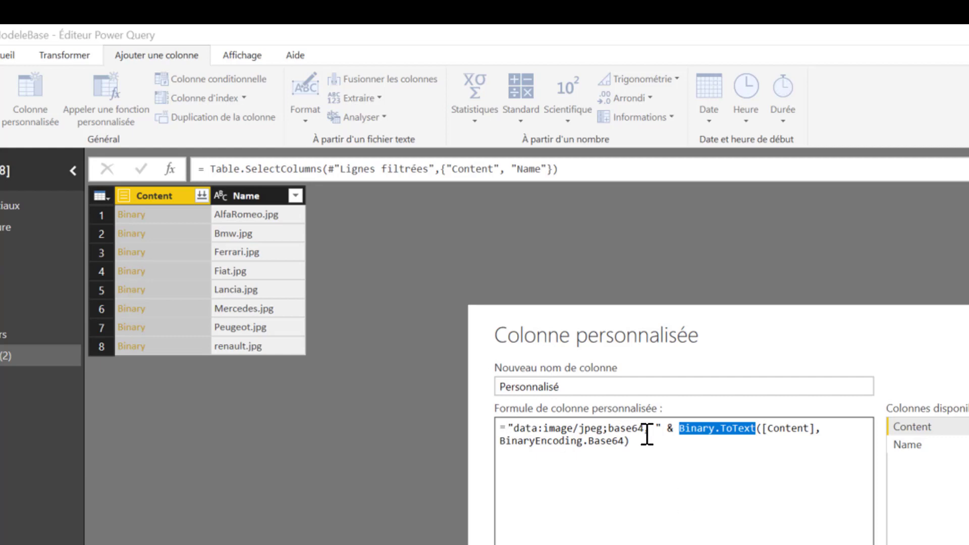
{"action": "left_click_drag", "start_coordinate": [650, 429], "coordinate": [512, 429]}
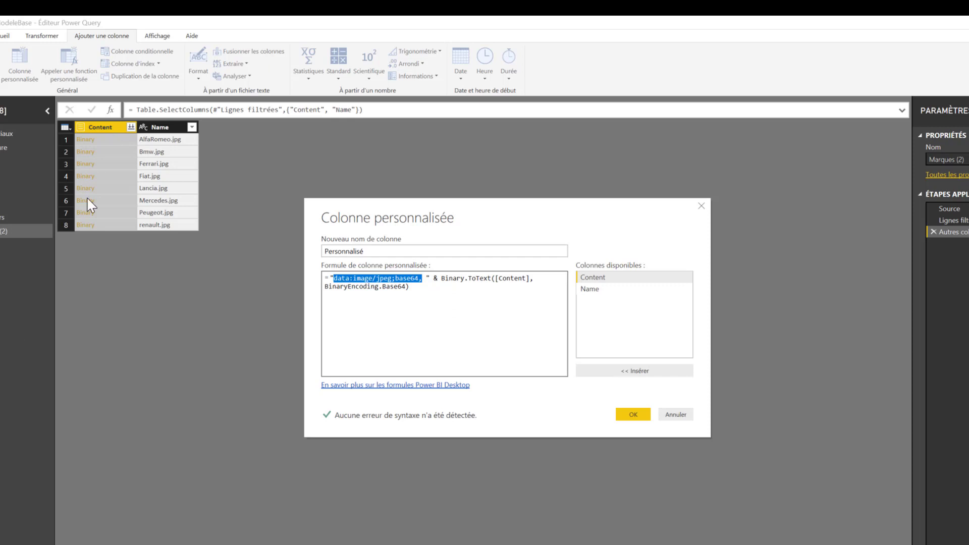
{"action": "left_click_drag", "start_coordinate": [415, 287], "coordinate": [327, 278]}
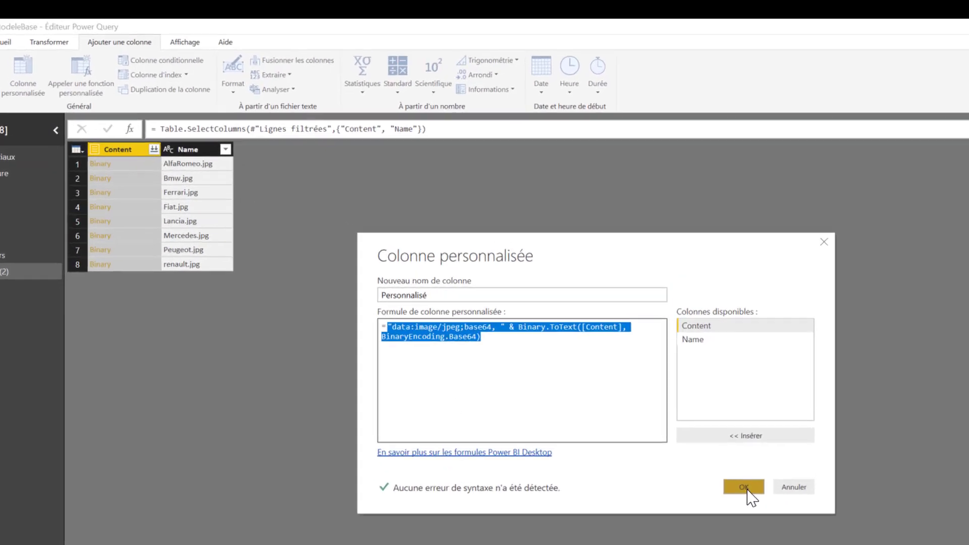
{"action": "left_click", "coordinate": [635, 416]}
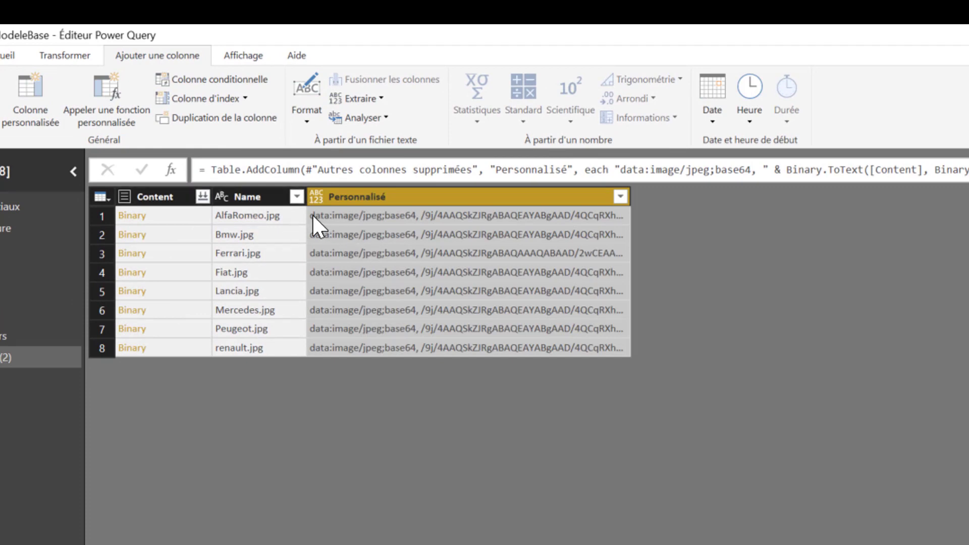
{"action": "left_click", "coordinate": [316, 194]}
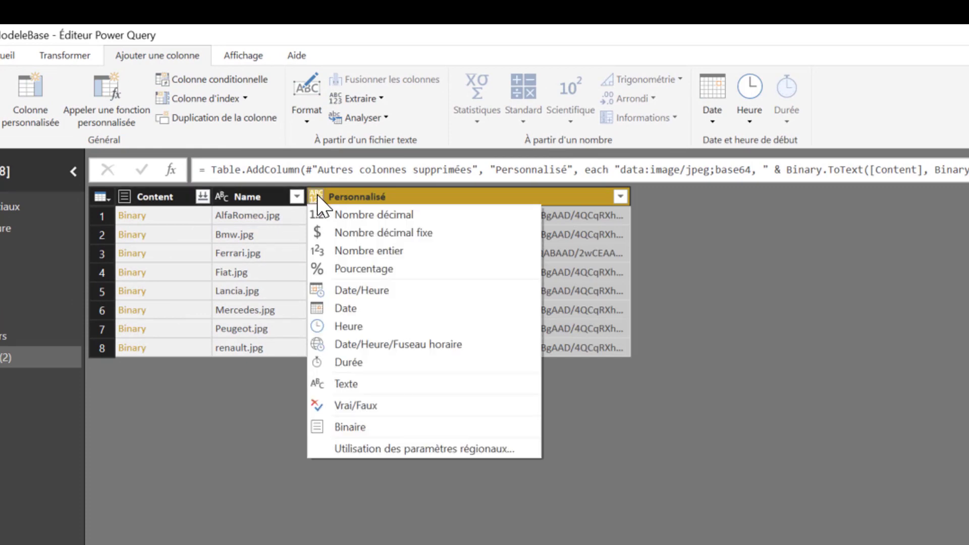
{"action": "left_click", "coordinate": [343, 384]}
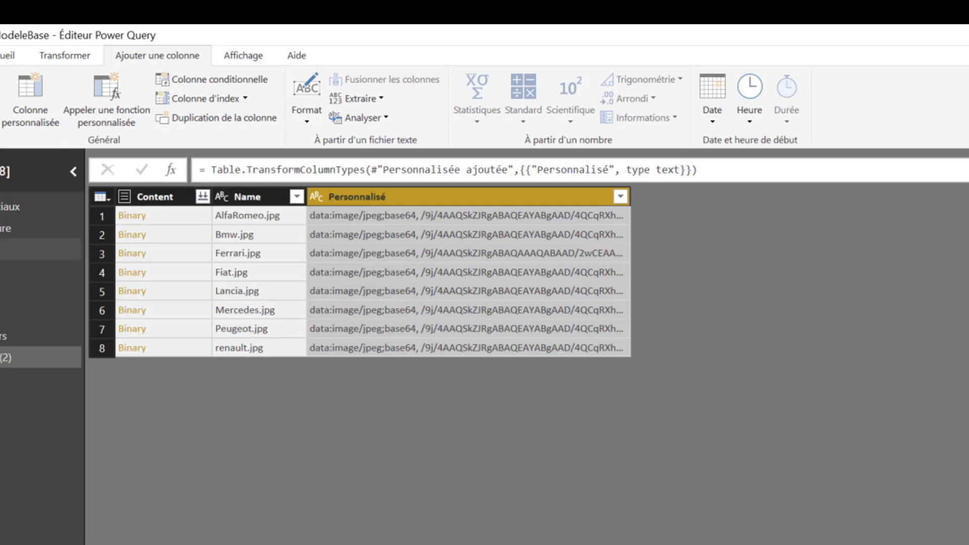
- Compare the brand names in the Marques query with the file names in the Marques (2) query
{"action": "left_click", "coordinate": [4, 249]}
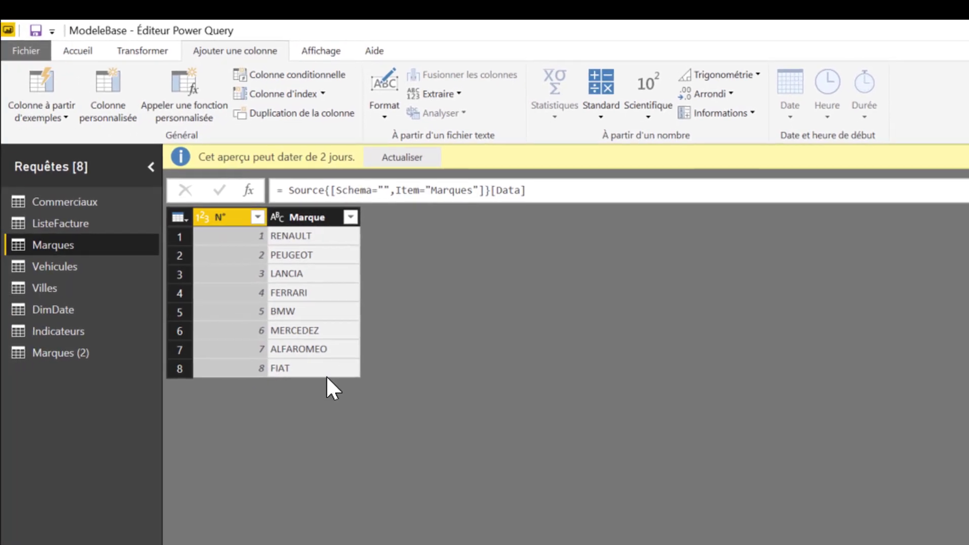
{"action": "left_click", "coordinate": [48, 355]}
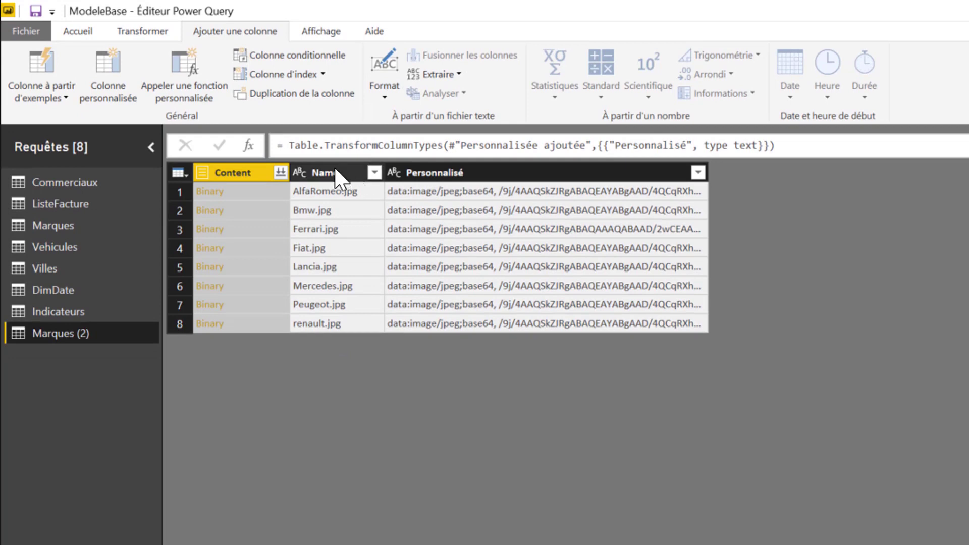
- Split the Name column of the Marques (2) query at each "." delimiter and remove the resulting Name.2 extension column
{"action": "right_click", "coordinate": [322, 168]}
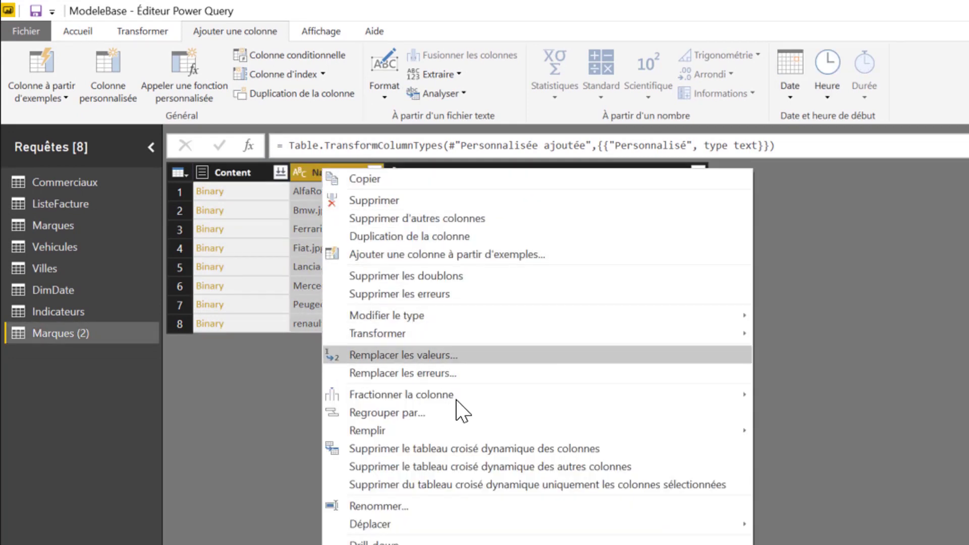
{"action": "mouse_move", "coordinate": [461, 392]}
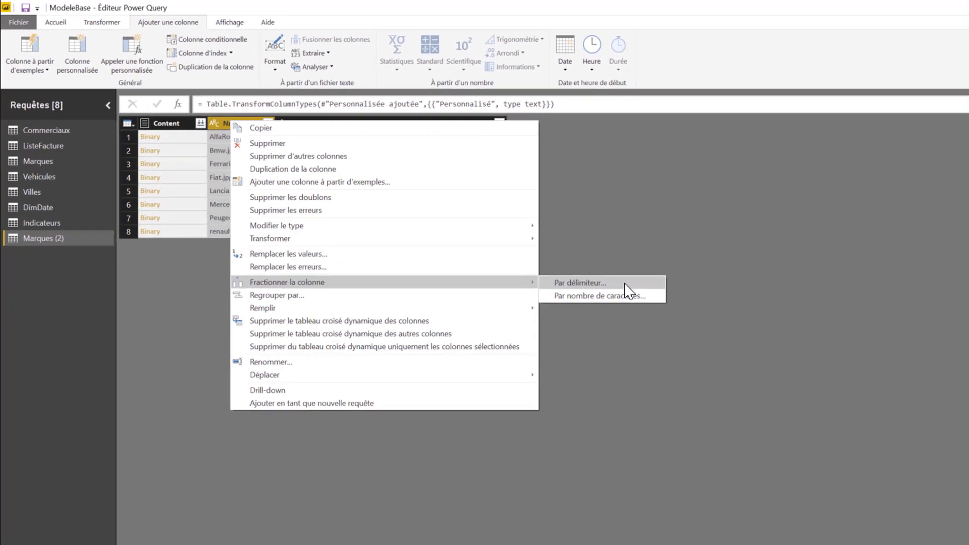
{"action": "left_click", "coordinate": [774, 377]}
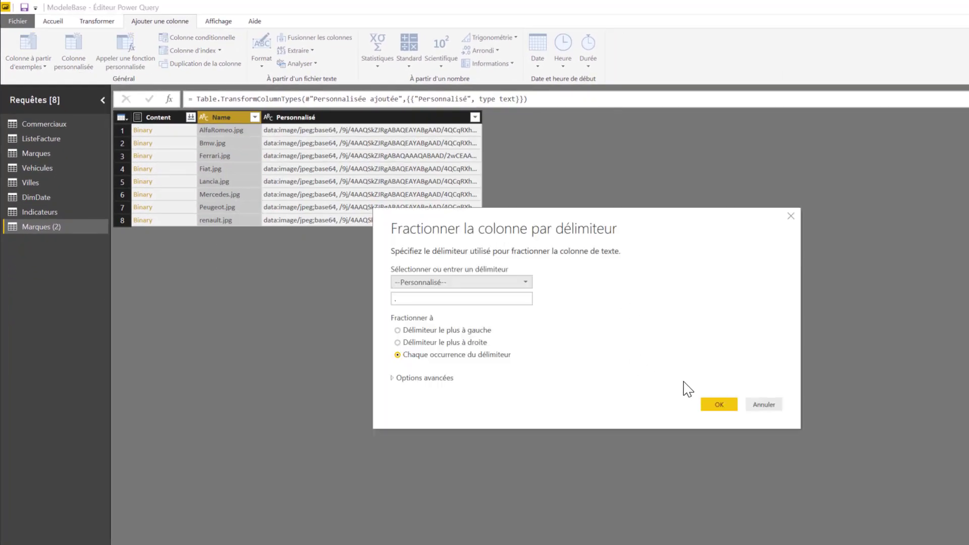
{"action": "left_click", "coordinate": [719, 404]}
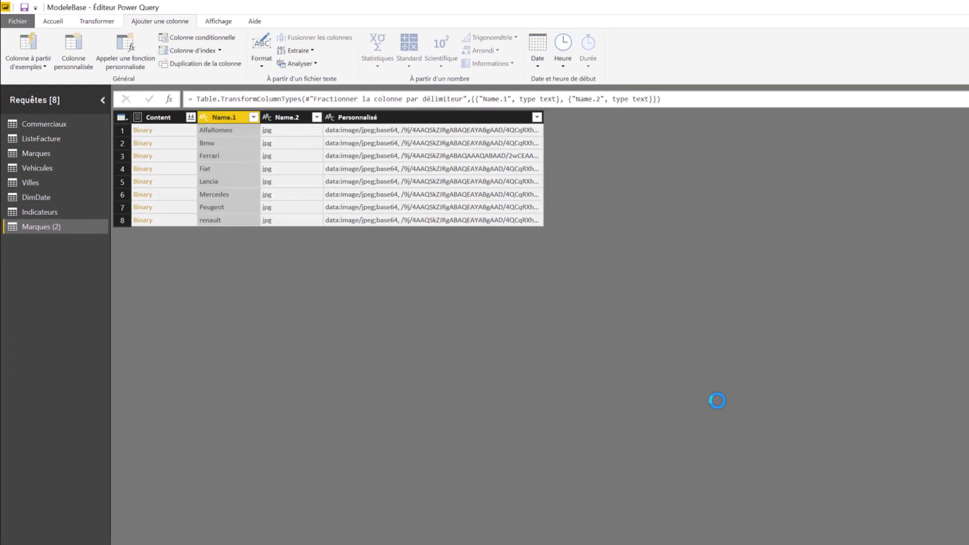
{"action": "right_click", "coordinate": [291, 116]}
{"action": "left_click", "coordinate": [323, 138]}
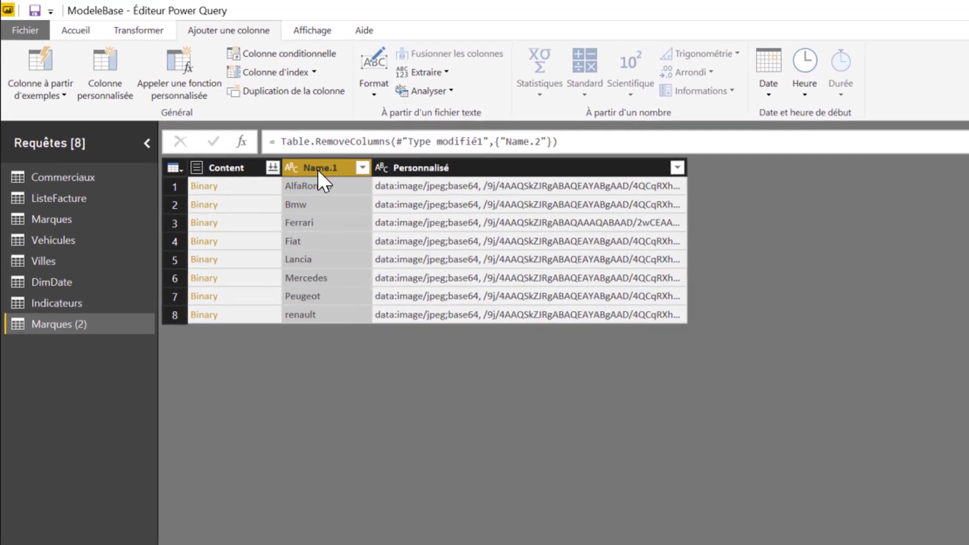
- Convert the Name.1 column to uppercase (MAJUSCULES) and rename it Marque
{"action": "left_click", "coordinate": [141, 31]}
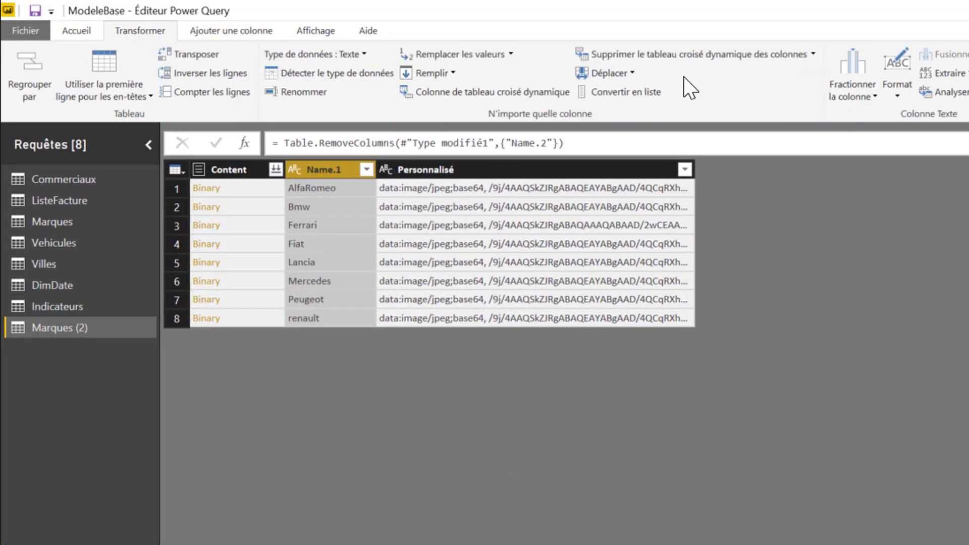
{"action": "left_click", "coordinate": [898, 88]}
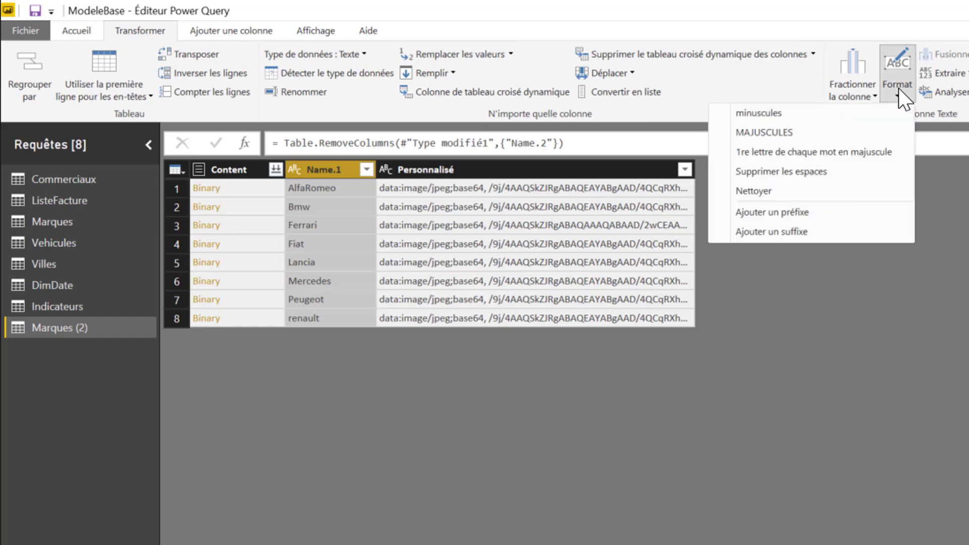
{"action": "left_click", "coordinate": [818, 133]}
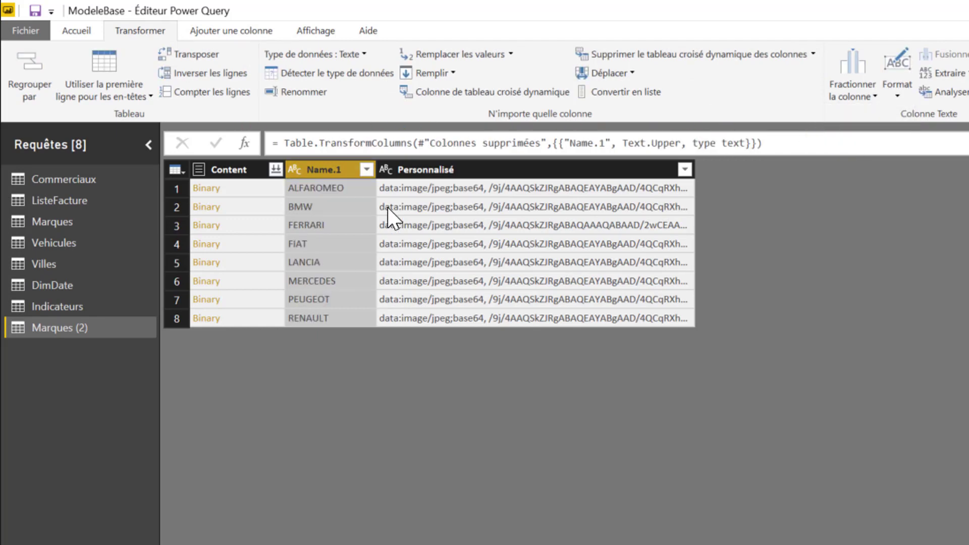
{"action": "double_click", "coordinate": [333, 169]}
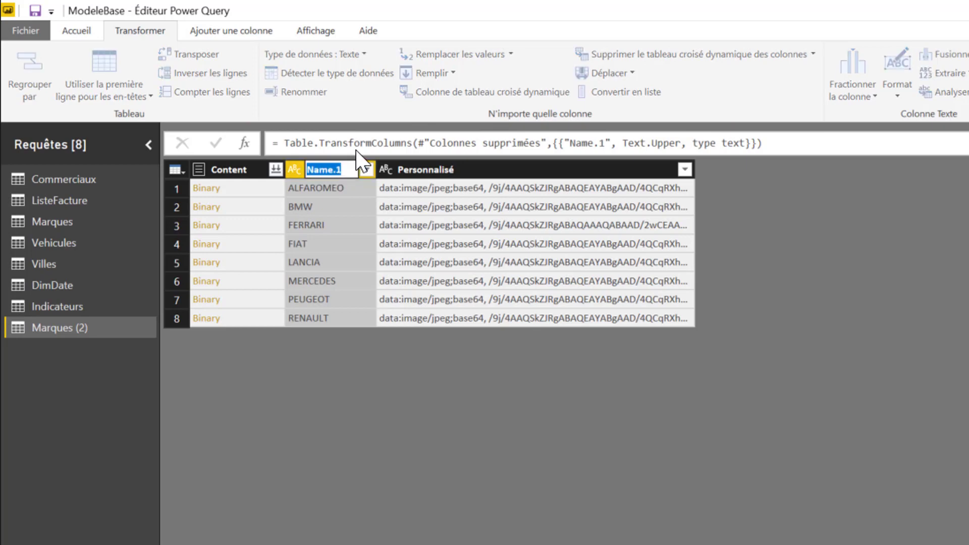
{"action": "type", "text": "Marque"}
{"action": "key", "text": "Return"}
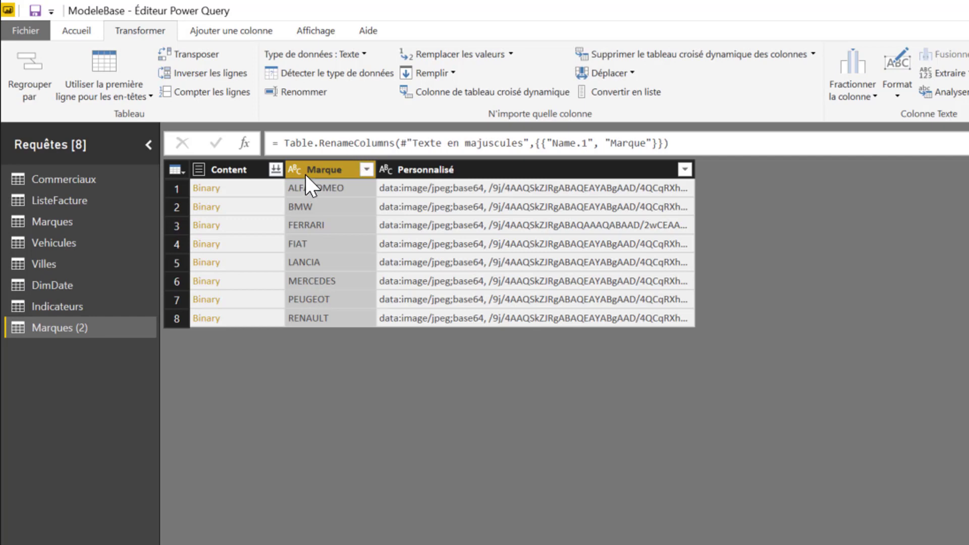
- Remove the Content column from the Marques (2) query
{"action": "left_click", "coordinate": [211, 170]}
{"action": "right_click", "coordinate": [238, 169]}
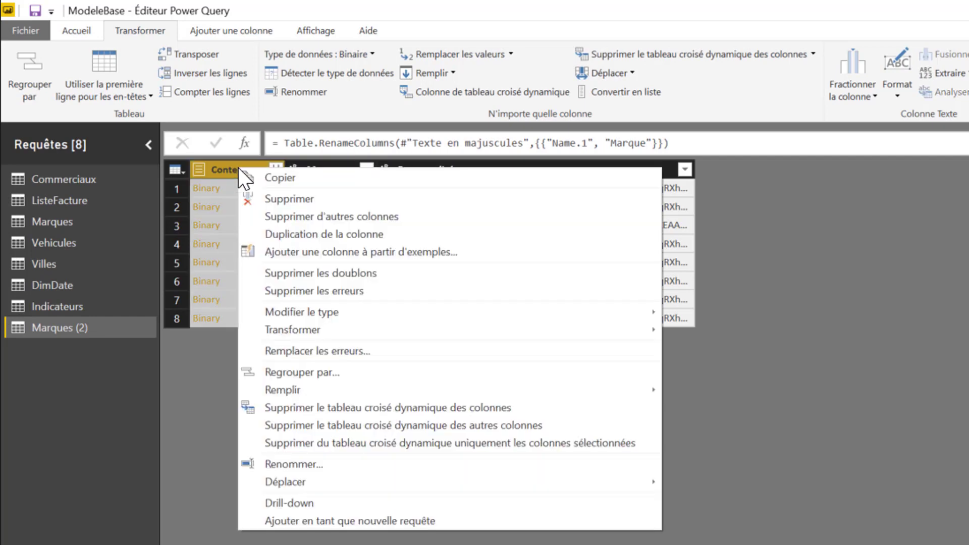
{"action": "left_click", "coordinate": [304, 199]}
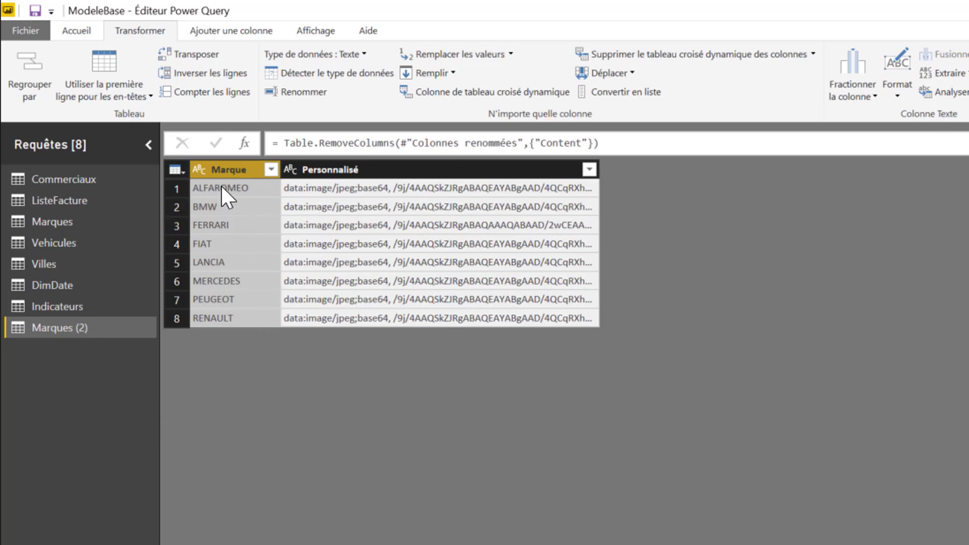
- Merge the Marques query with Marques (2), matching on the Marque column of both with a left outer join (Externe gauche)
{"action": "left_click", "coordinate": [51, 221]}
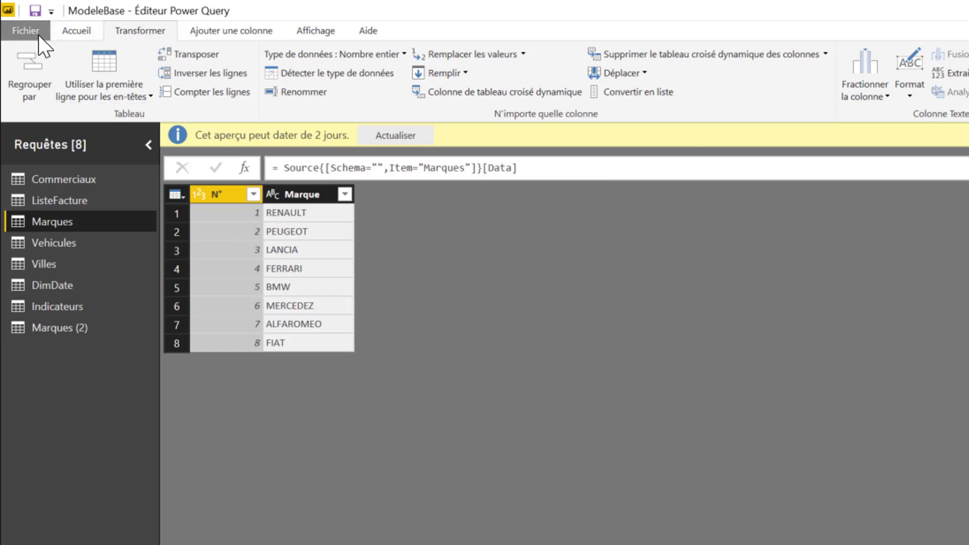
{"action": "left_click", "coordinate": [75, 32]}
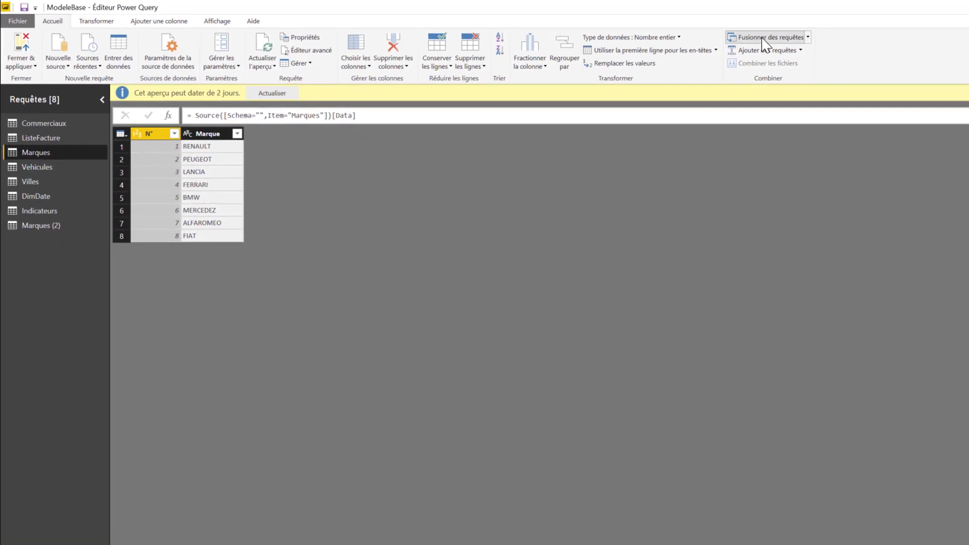
{"action": "left_click", "coordinate": [787, 38]}
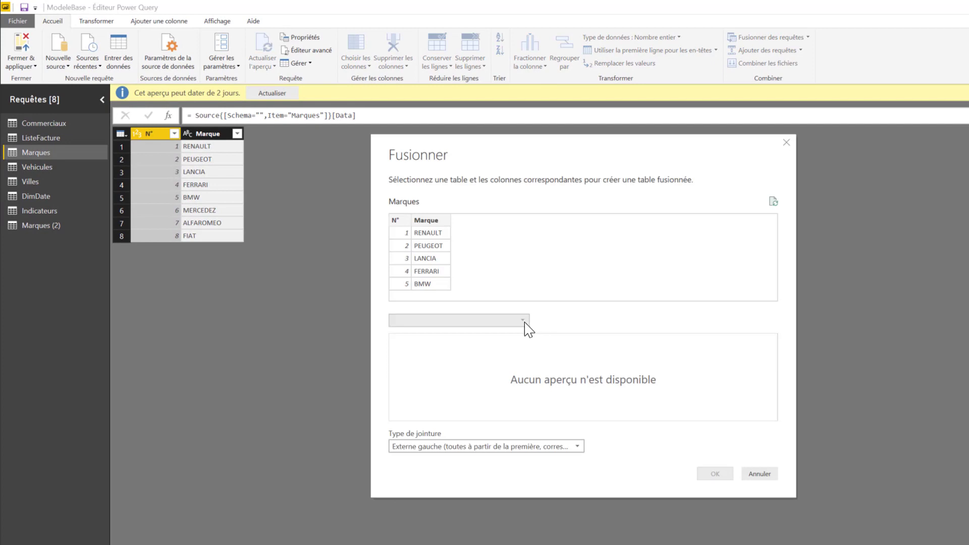
{"action": "left_click", "coordinate": [524, 323]}
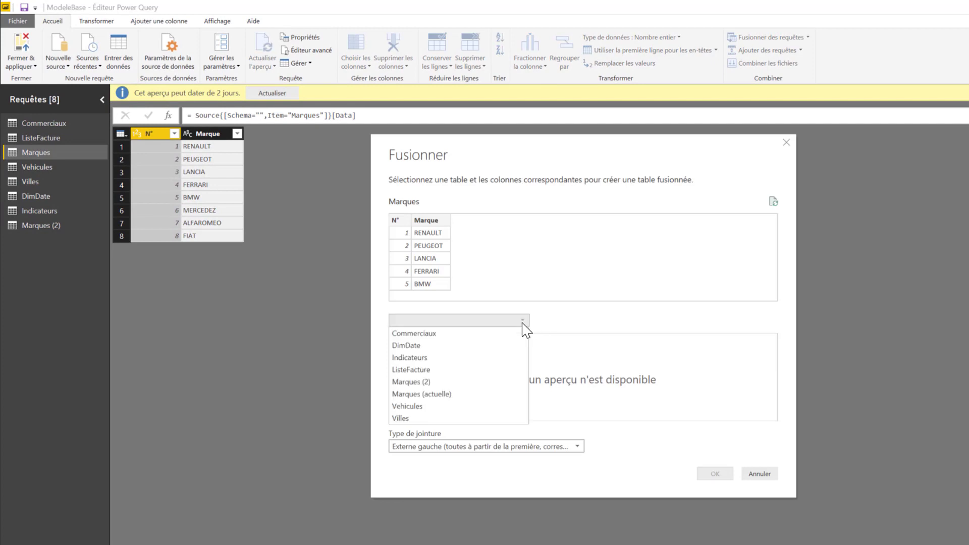
{"action": "left_click", "coordinate": [450, 381]}
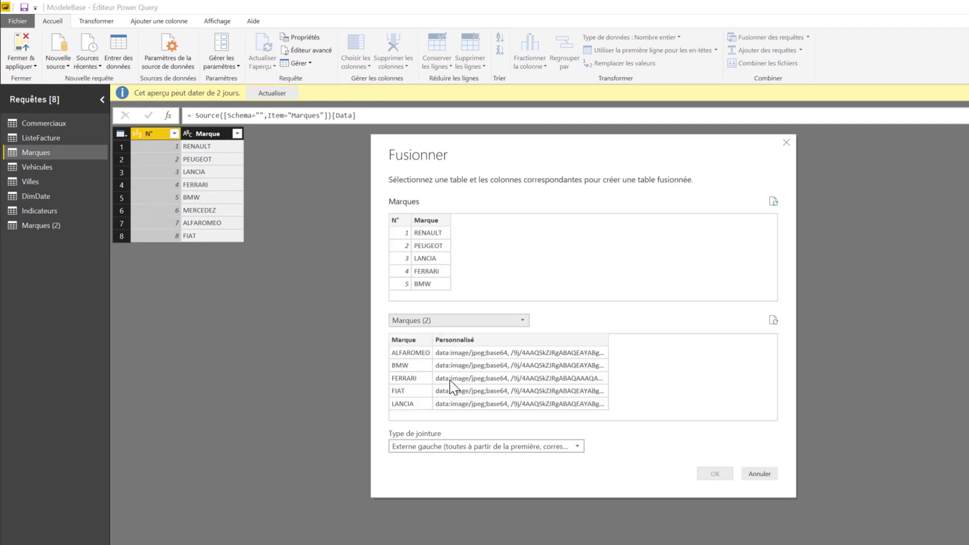
{"action": "left_click", "coordinate": [430, 222]}
{"action": "left_click", "coordinate": [413, 343]}
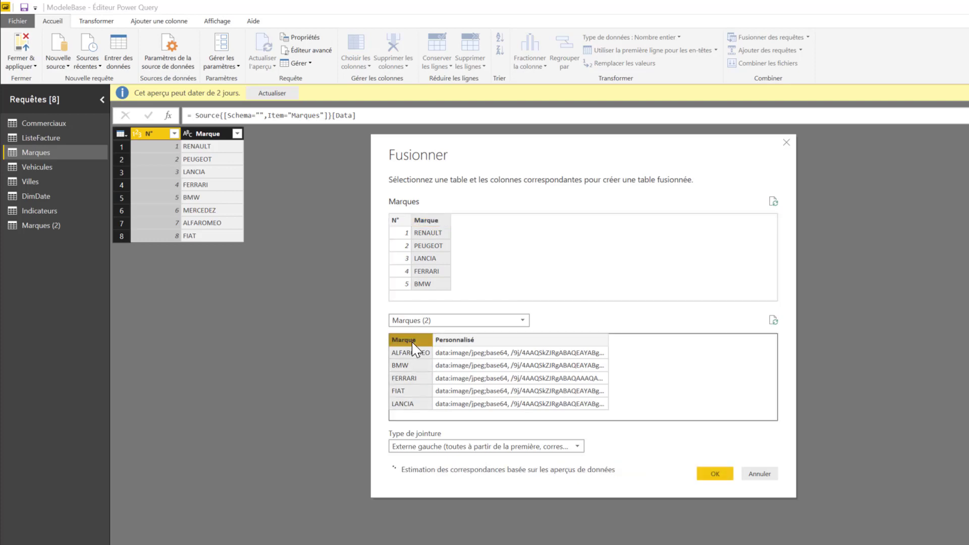
{"action": "left_click", "coordinate": [714, 474]}
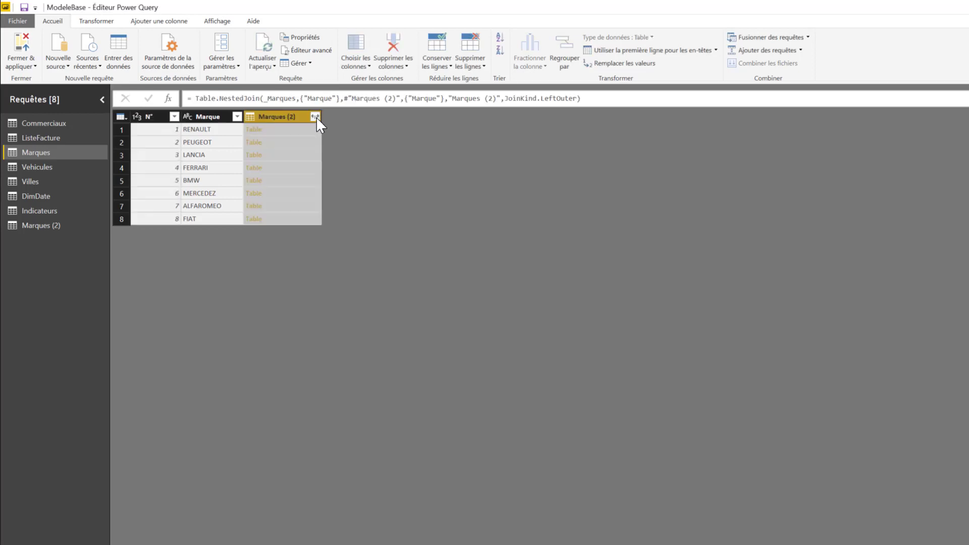
- Expand the merged Marques (2) column to include only Personnalisé, and rename the expanded column ImgMarque
{"action": "left_click", "coordinate": [316, 117]}
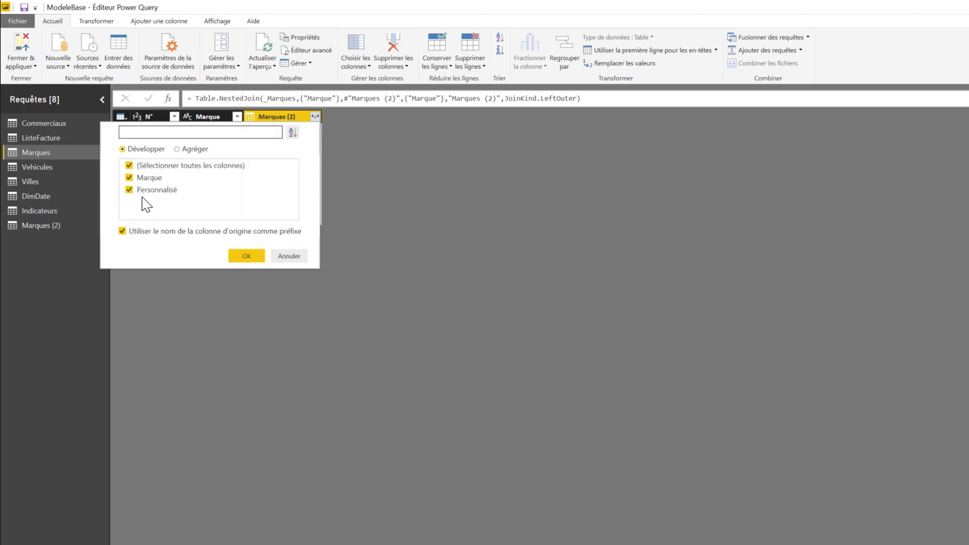
{"action": "left_click", "coordinate": [129, 178]}
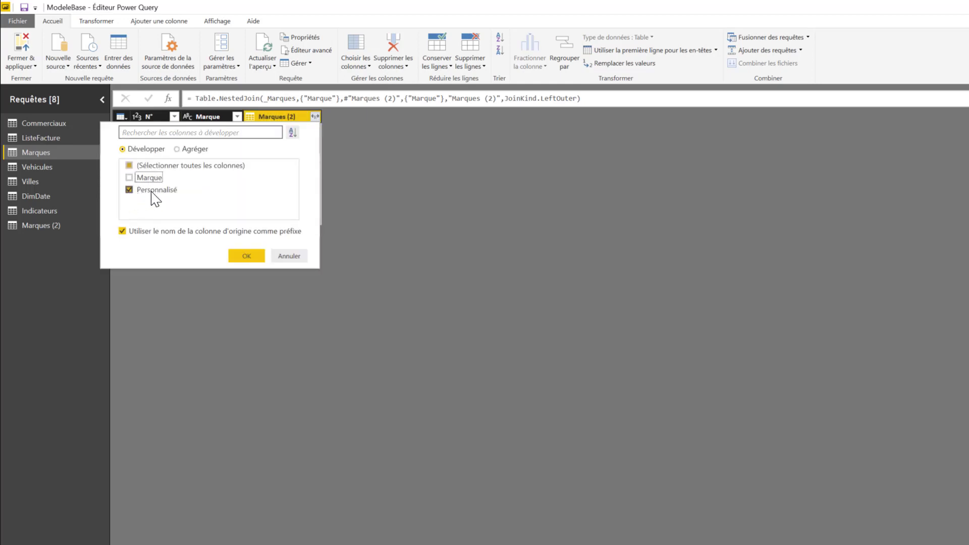
{"action": "left_click", "coordinate": [247, 257]}
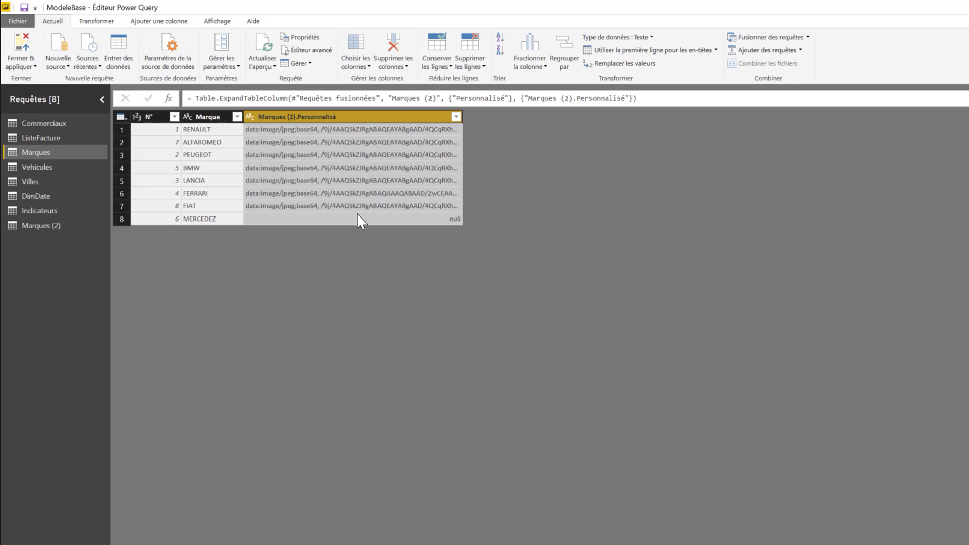
{"action": "right_click", "coordinate": [313, 114]}
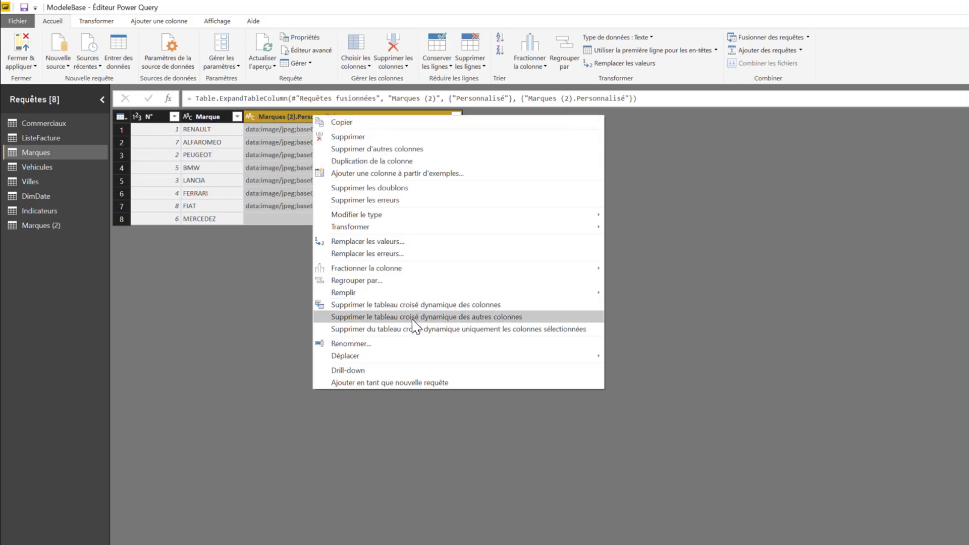
{"action": "left_click", "coordinate": [417, 343]}
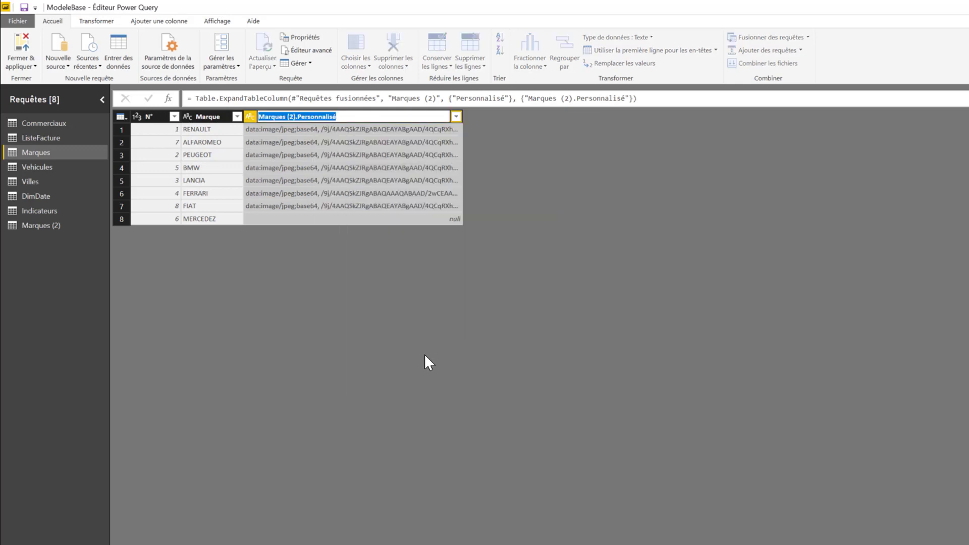
{"action": "type", "text": "ImgMarque"}
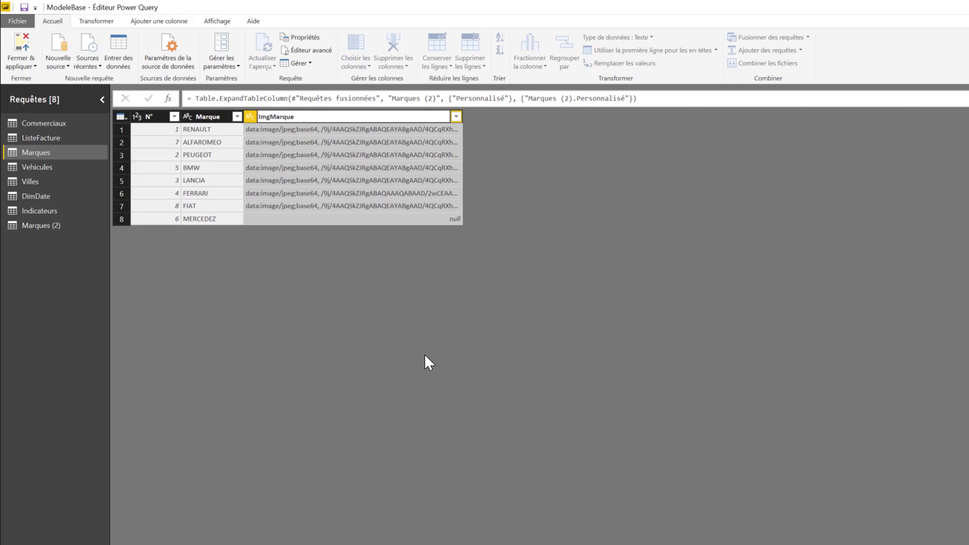
{"action": "key", "text": "Return"}
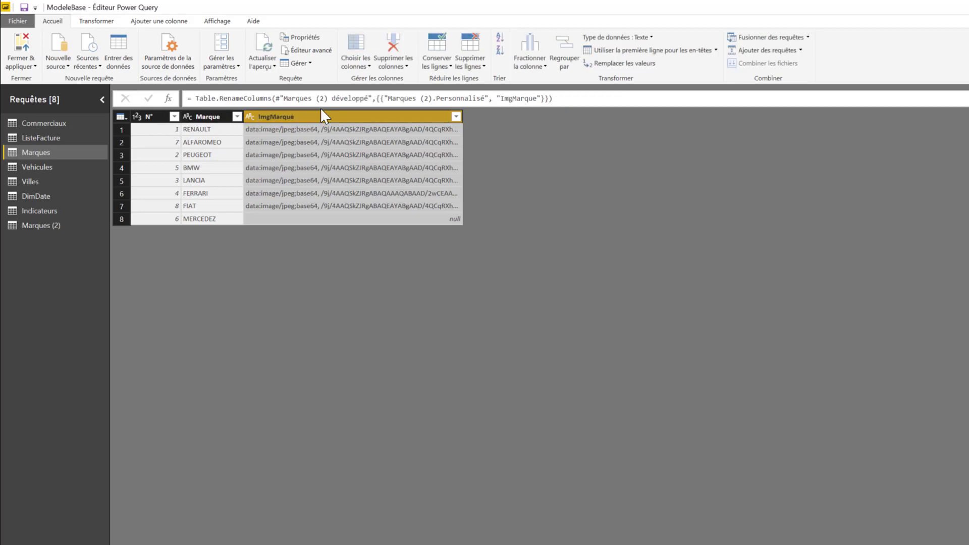
- Disable loading of the Marques (2) query, and close the query editor with the changes applied
{"action": "left_click", "coordinate": [38, 223]}
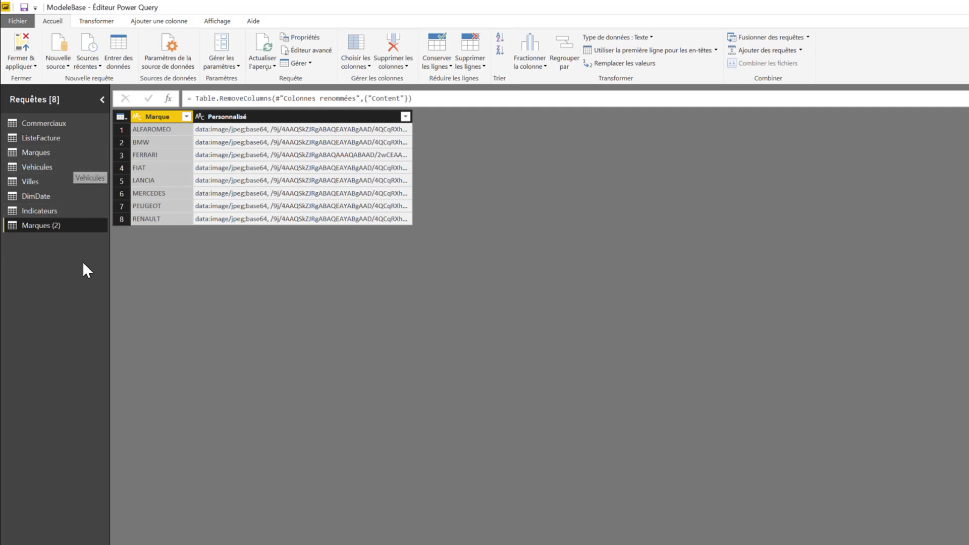
{"action": "right_click", "coordinate": [77, 232]}
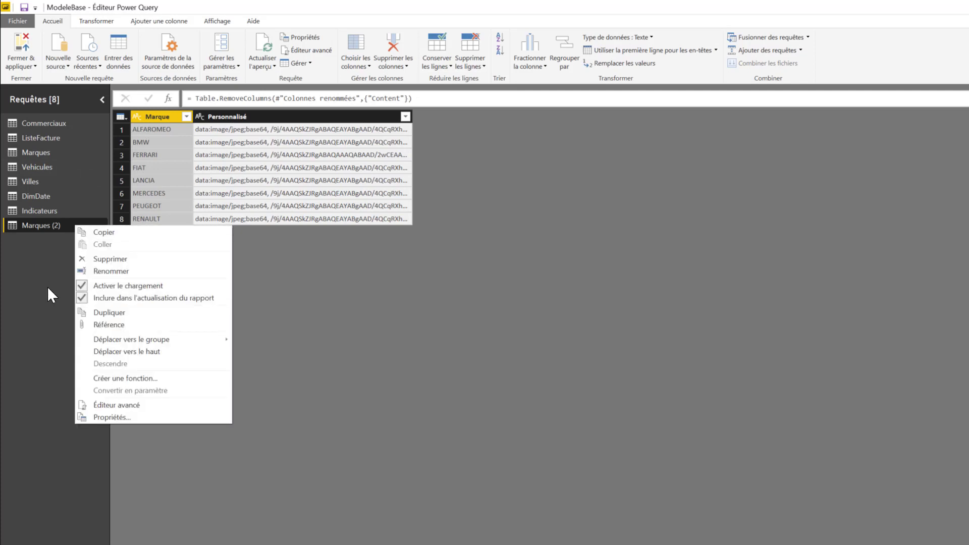
{"action": "left_click", "coordinate": [137, 285]}
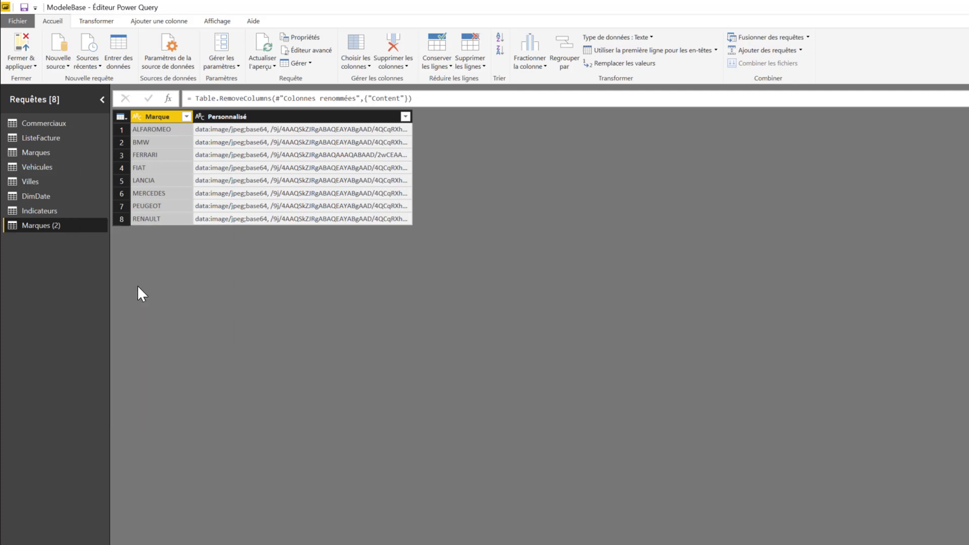
{"action": "left_click", "coordinate": [17, 41]}
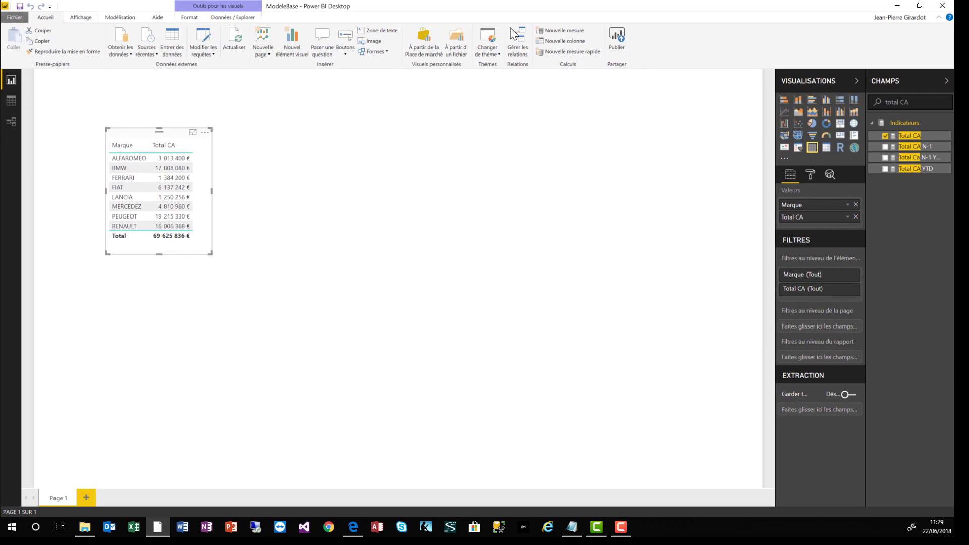
- Search the fields for "marques" and set the data category of the ImgMarque field to URL de l'image
{"action": "left_click_drag", "start_coordinate": [924, 104], "coordinate": [858, 100]}
{"action": "type", "text": "marques"}
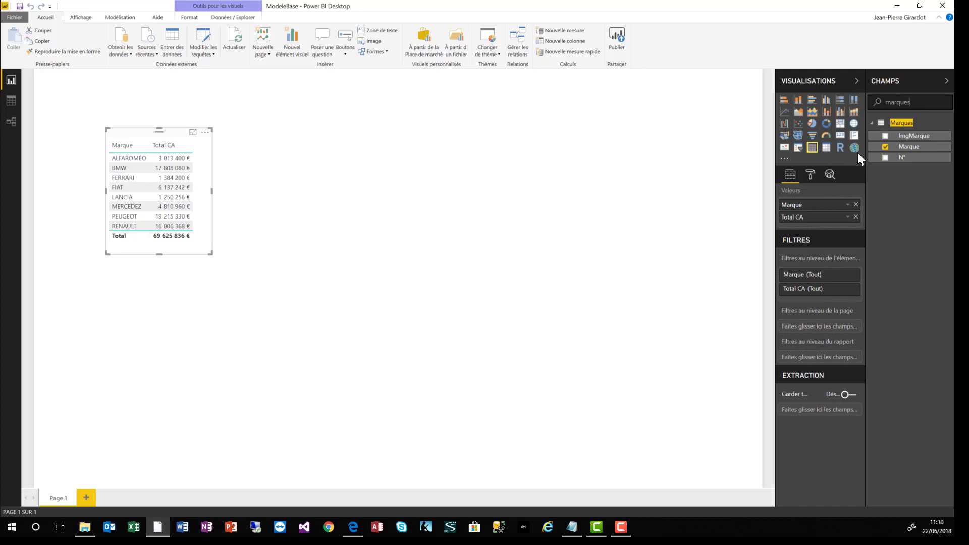
{"action": "left_click", "coordinate": [907, 145]}
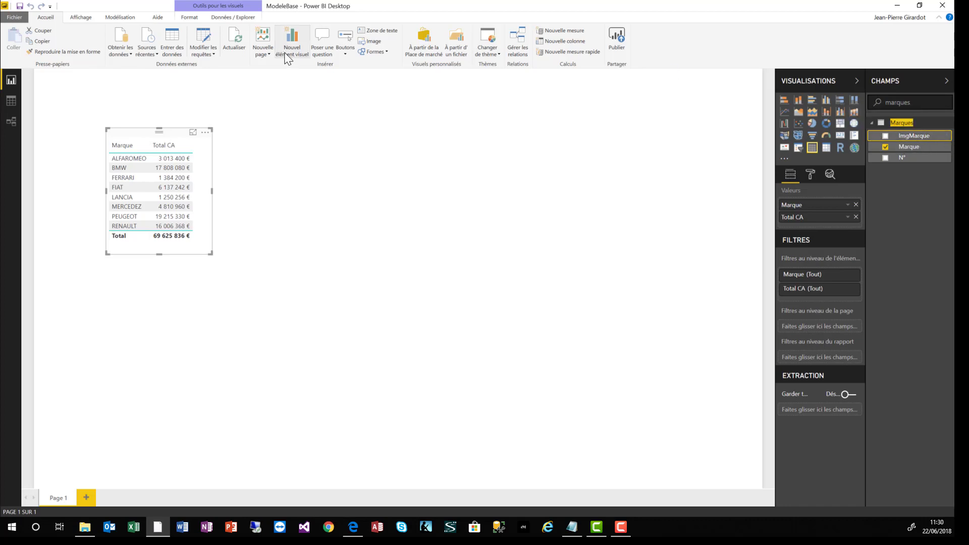
{"action": "left_click", "coordinate": [123, 19]}
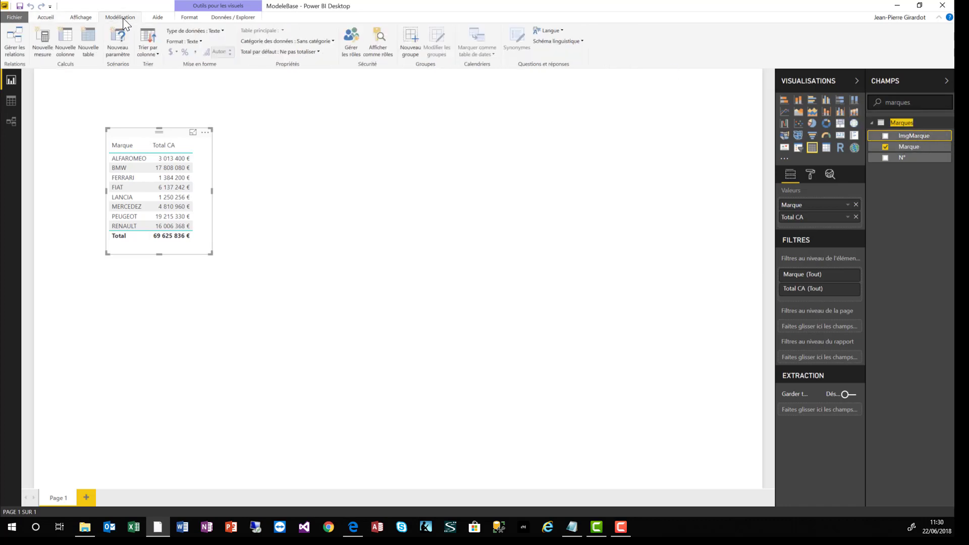
{"action": "left_click", "coordinate": [330, 41]}
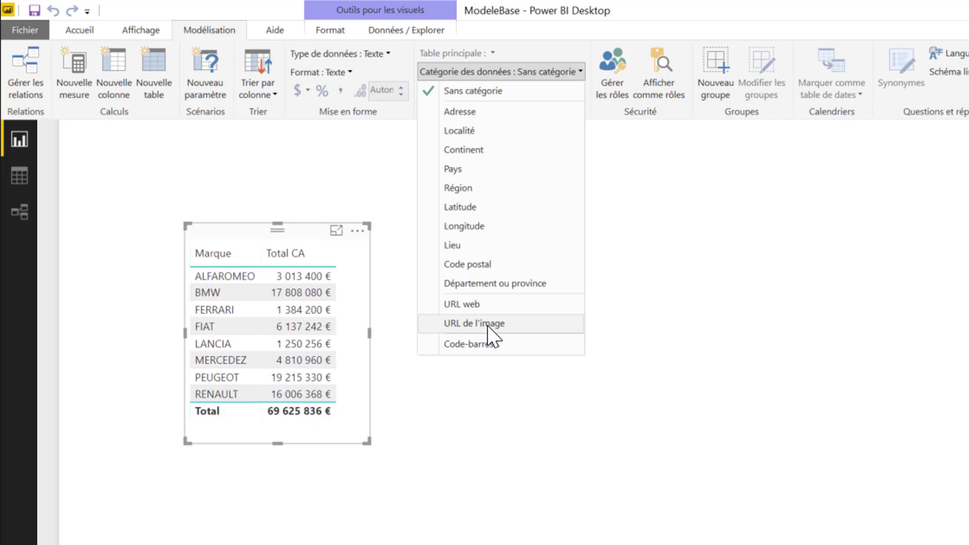
{"action": "left_click", "coordinate": [488, 325]}
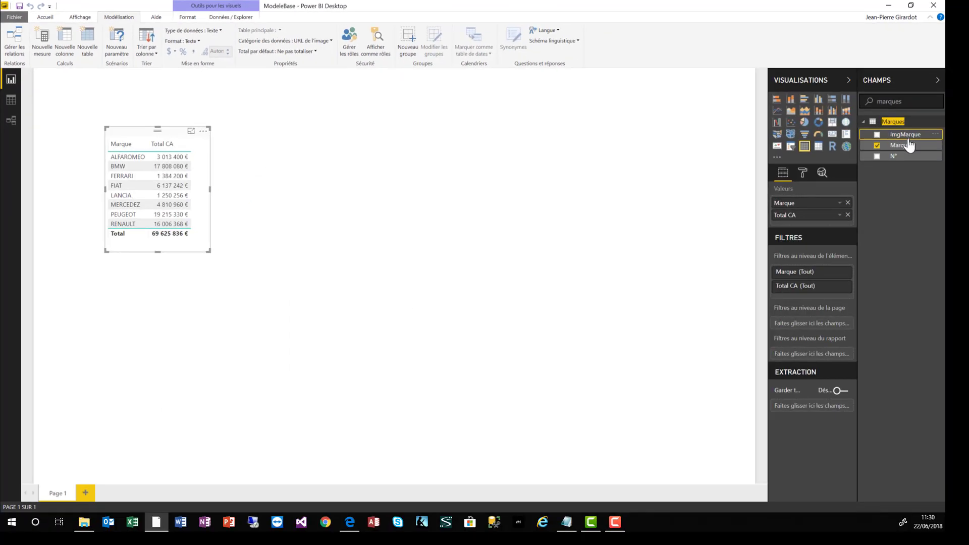
- Add the ImgMarque field to the brand sales table and enlarge the table so several rows with logos fit
{"action": "left_click_drag", "start_coordinate": [909, 137], "coordinate": [147, 197]}
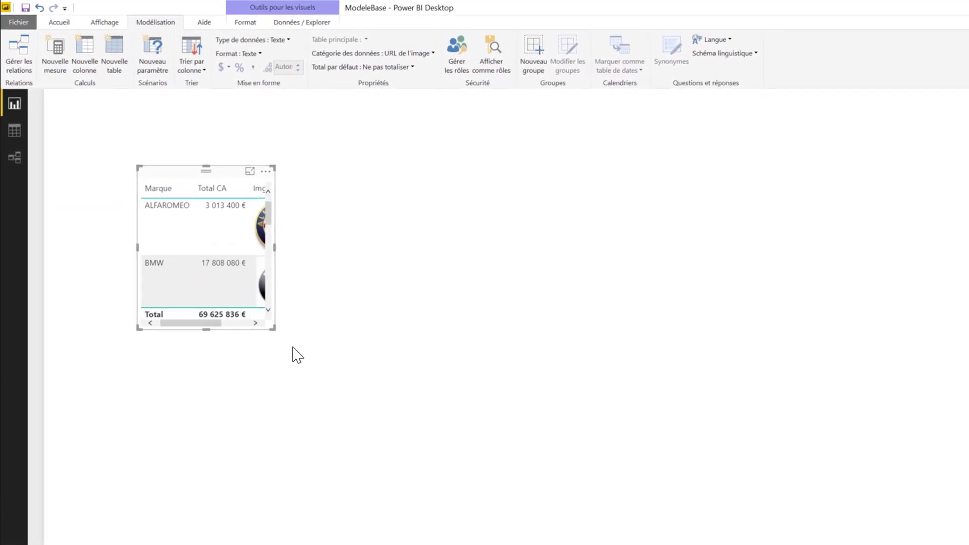
{"action": "left_click_drag", "start_coordinate": [273, 328], "coordinate": [434, 534]}
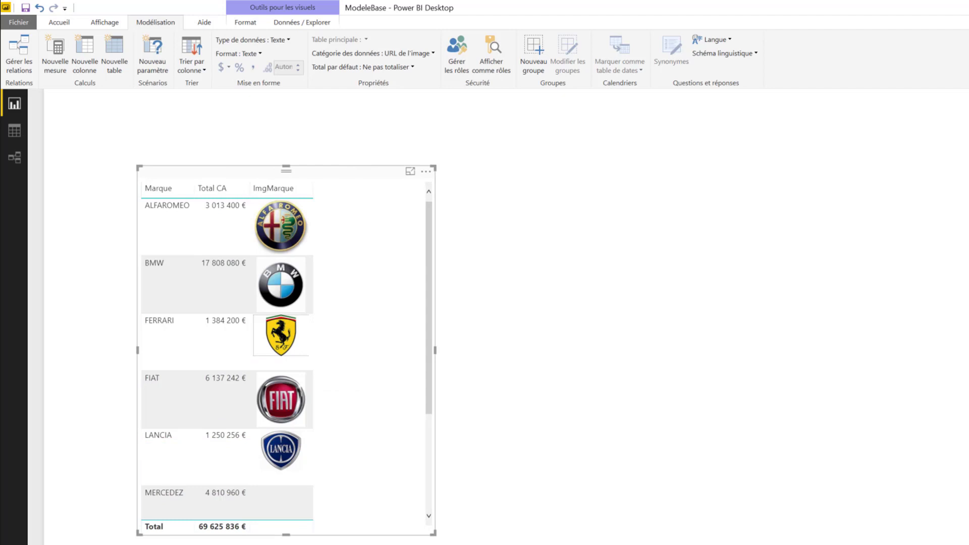
{"action": "left_click", "coordinate": [530, 302]}
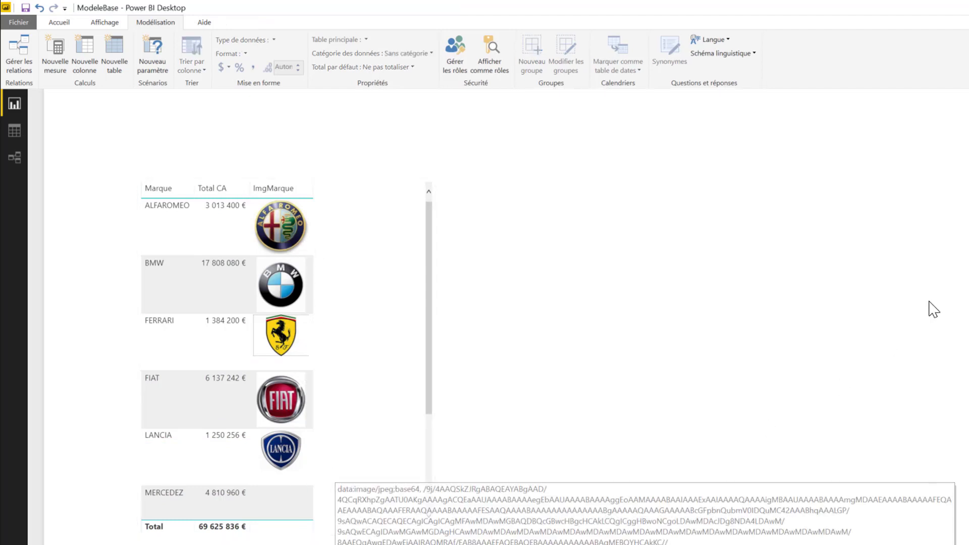
- Set the image height (Hauteur d'image) in the brand table's grid formatting to 45
{"action": "left_click", "coordinate": [335, 178]}
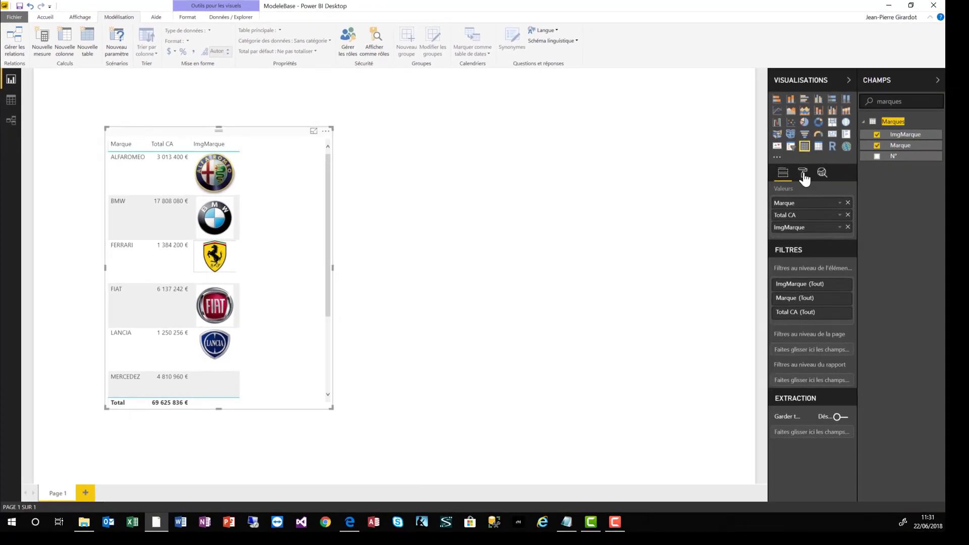
{"action": "left_click", "coordinate": [803, 174]}
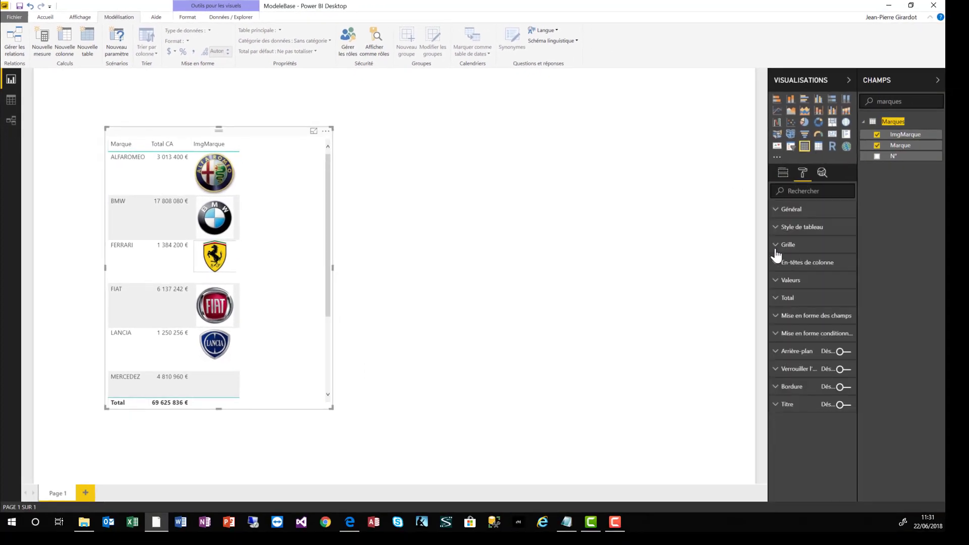
{"action": "left_click", "coordinate": [775, 245]}
{"action": "scroll", "coordinate": [796, 313], "scroll_direction": "down", "scroll_amount": 1}
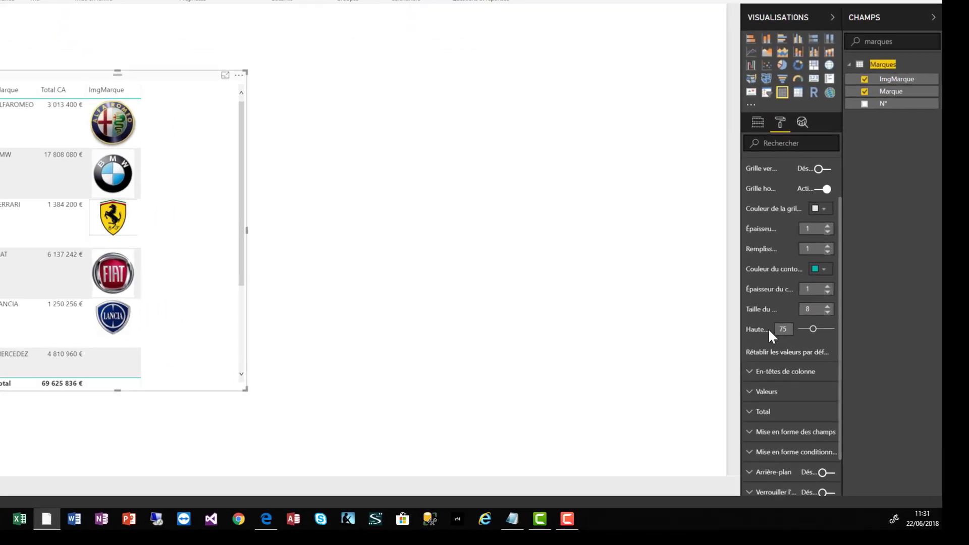
{"action": "left_click_drag", "start_coordinate": [737, 327], "coordinate": [710, 323]}
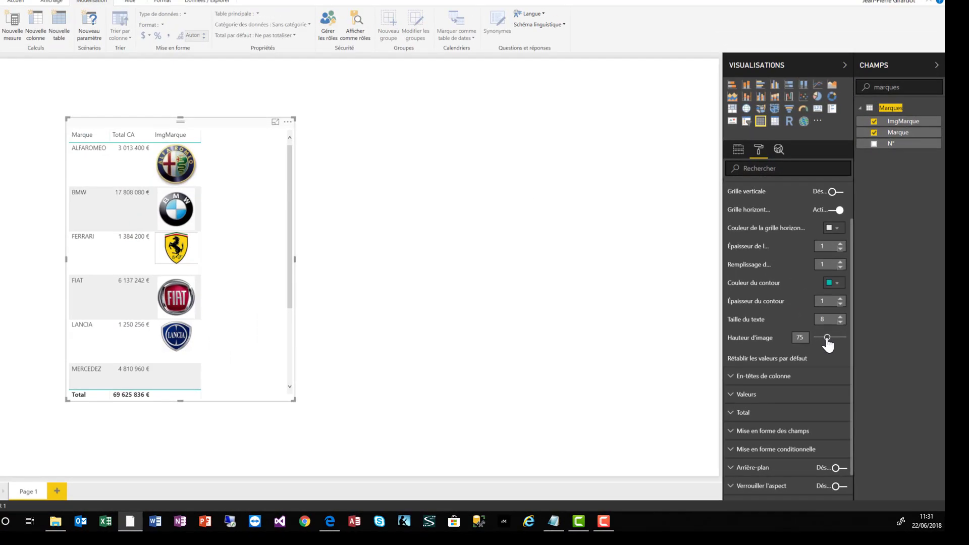
{"action": "mouse_move", "coordinate": [826, 343]}
{"action": "left_mouse_down"}
{"action": "mouse_move", "coordinate": [834, 341]}
{"action": "mouse_move", "coordinate": [821, 343]}
{"action": "left_mouse_up"}
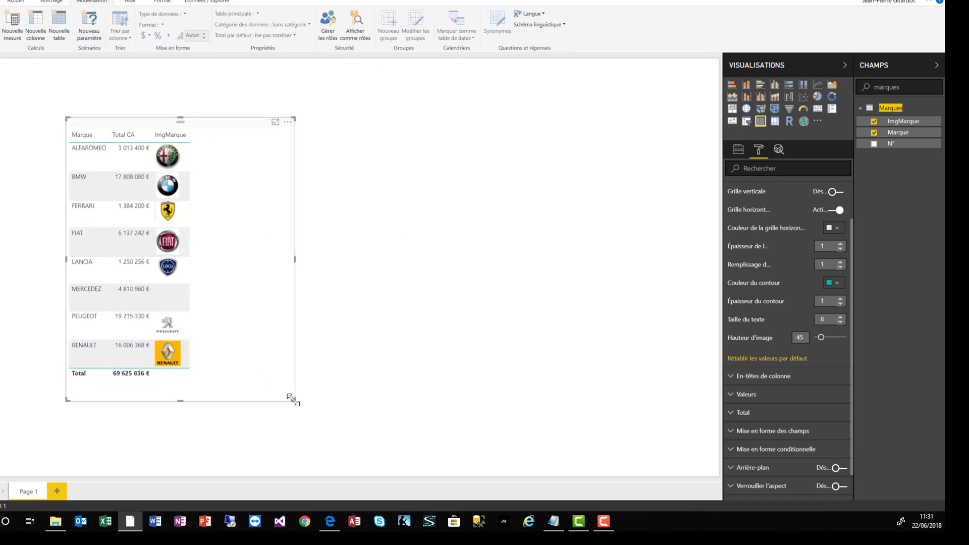
- Reorder the table's values so ImgMarque comes before Marque, and narrow the table to fit its three columns
{"action": "left_click", "coordinate": [745, 156]}
{"action": "left_click_drag", "start_coordinate": [774, 206], "coordinate": [771, 181]}
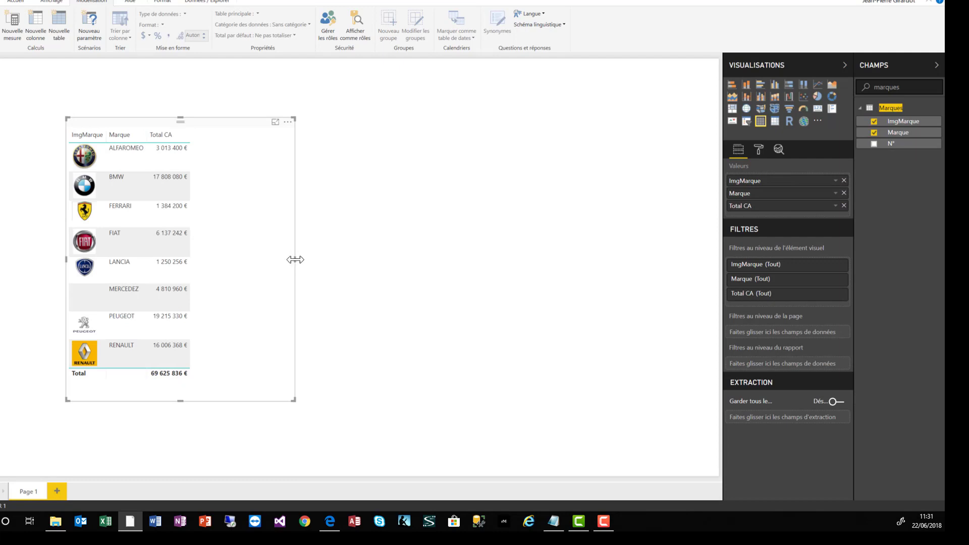
{"action": "left_click_drag", "start_coordinate": [294, 264], "coordinate": [216, 260]}
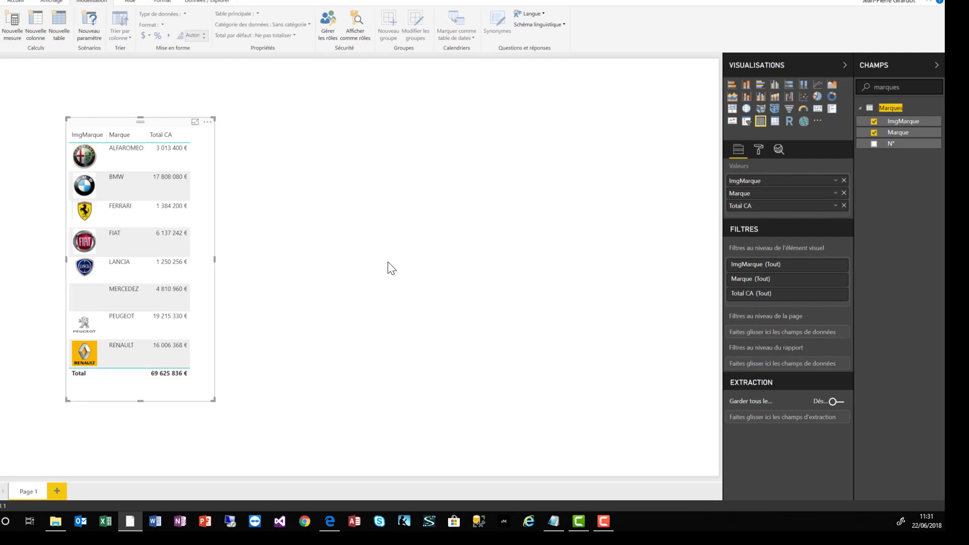